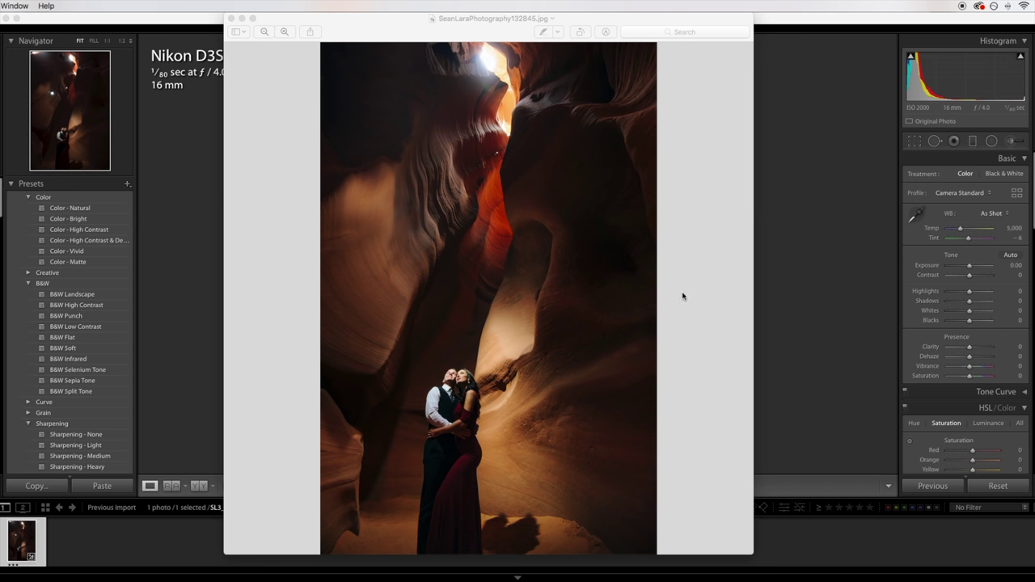
- Close the retouched SeanLaraPhotography132845.jpg in Preview to return to the raw canyon portrait
left_click(175, 226)
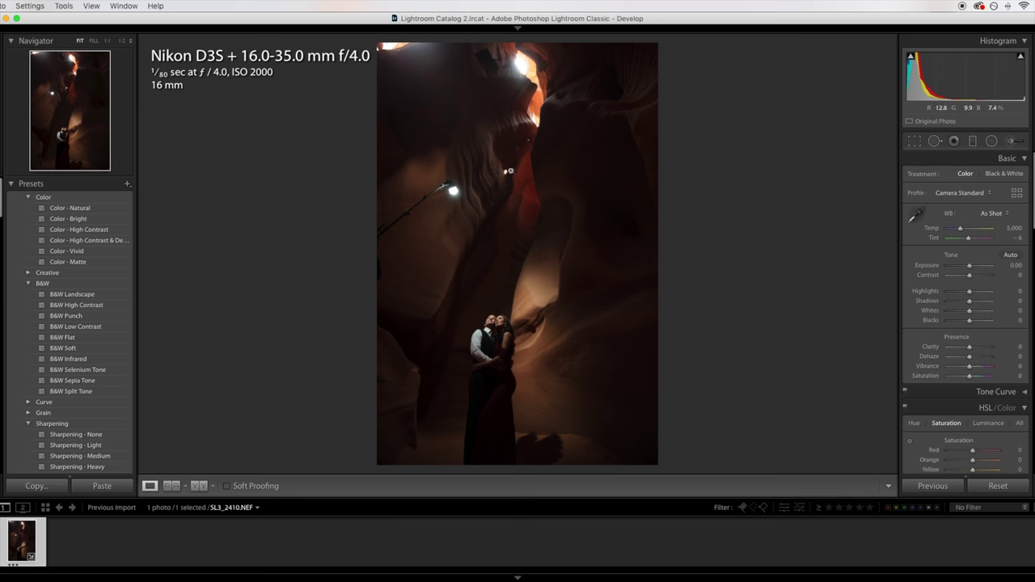
- Send SL3_2410.NEF from the filmstrip to Photoshop CC 2015 via Edit In
left_click(377, 62)
left_click(377, 62)
right_click(44, 531)
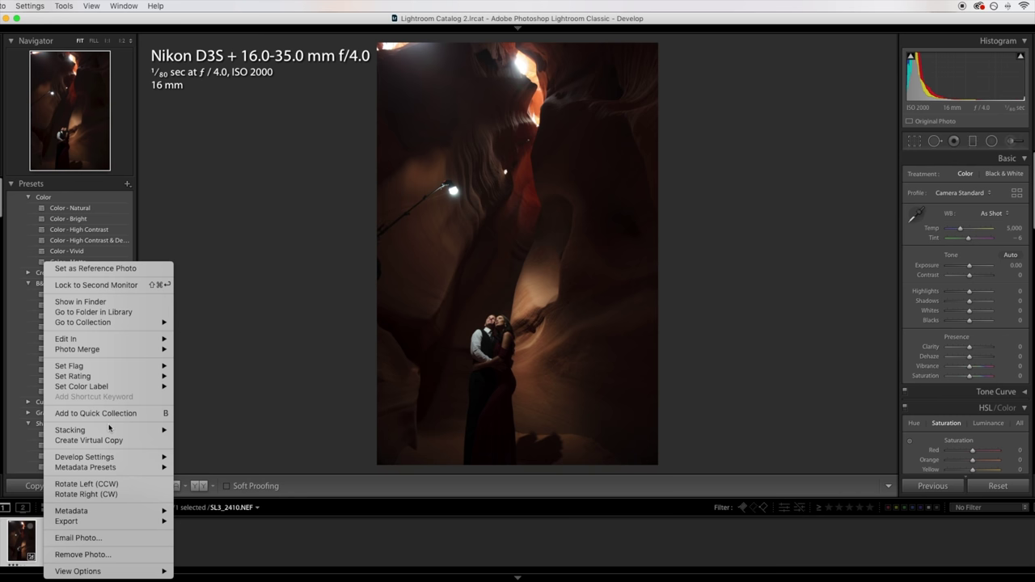
mouse_move(125, 340)
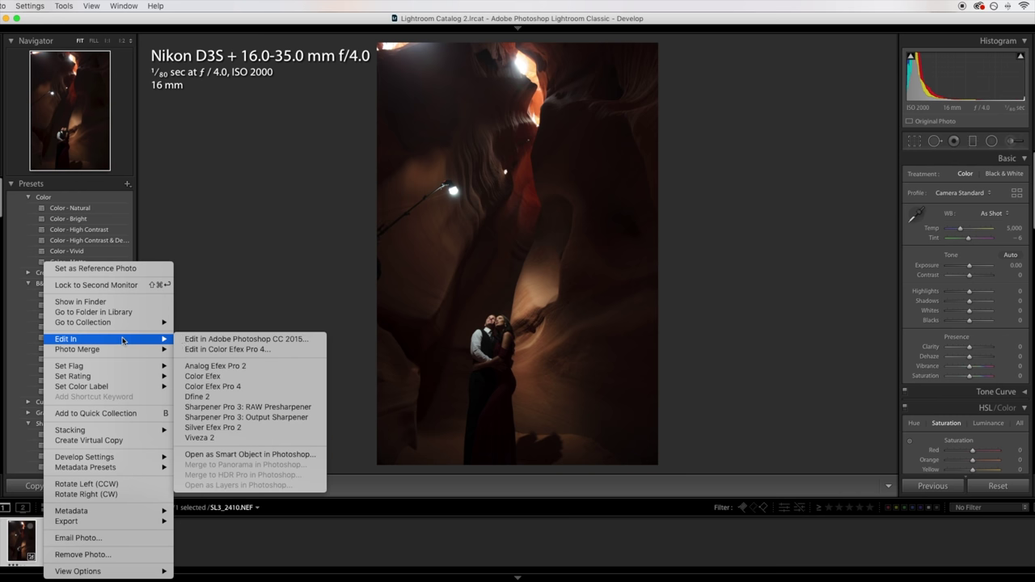
left_click(207, 341)
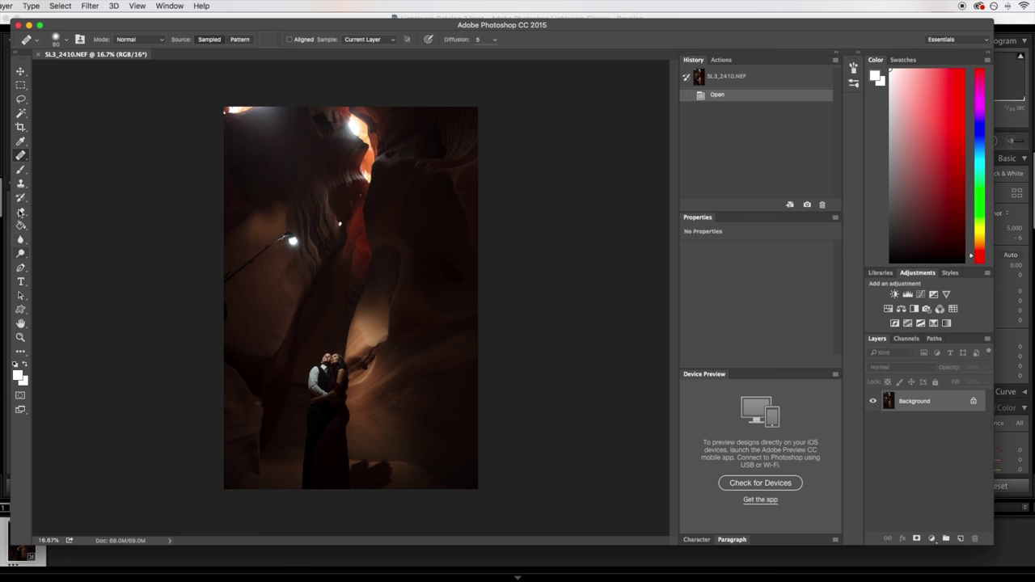
left_click(21, 155)
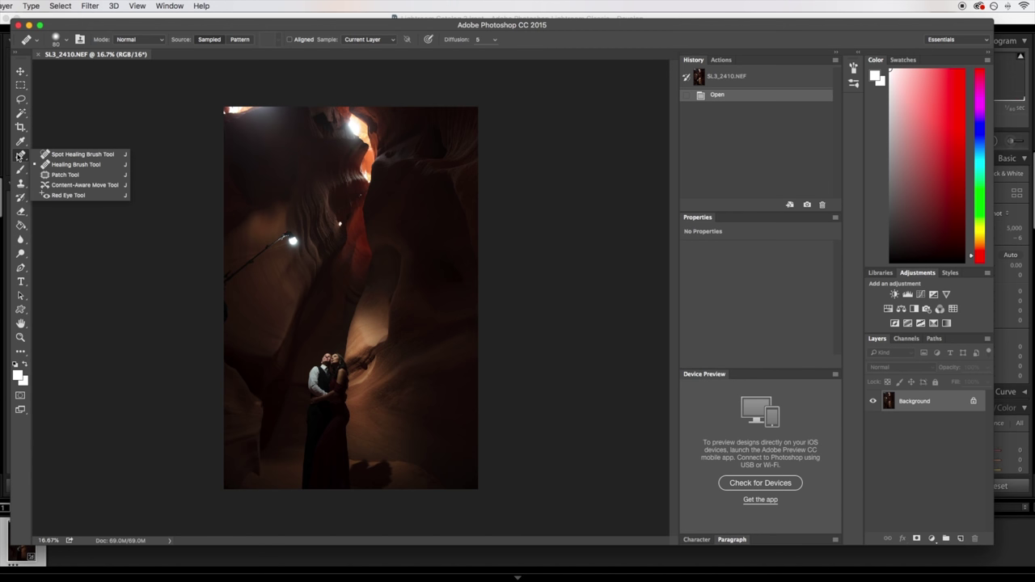
- Lasso the glowing lamp head at 50% zoom and fill it with Content-Aware
left_click(21, 98)
left_click(21, 98)
left_click(65, 98)
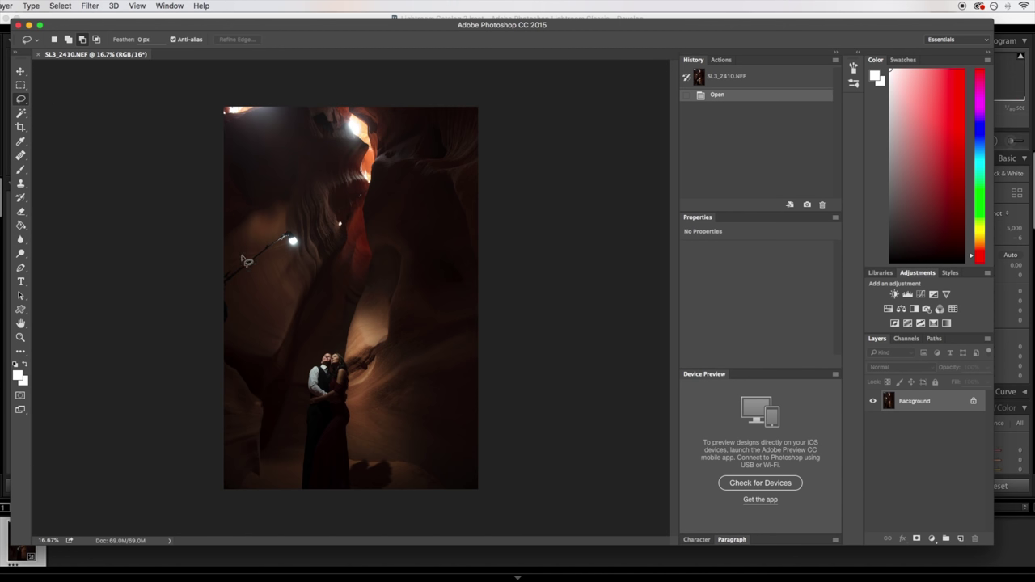
key("super+plus")
key("super+plus")
key("super+plus")
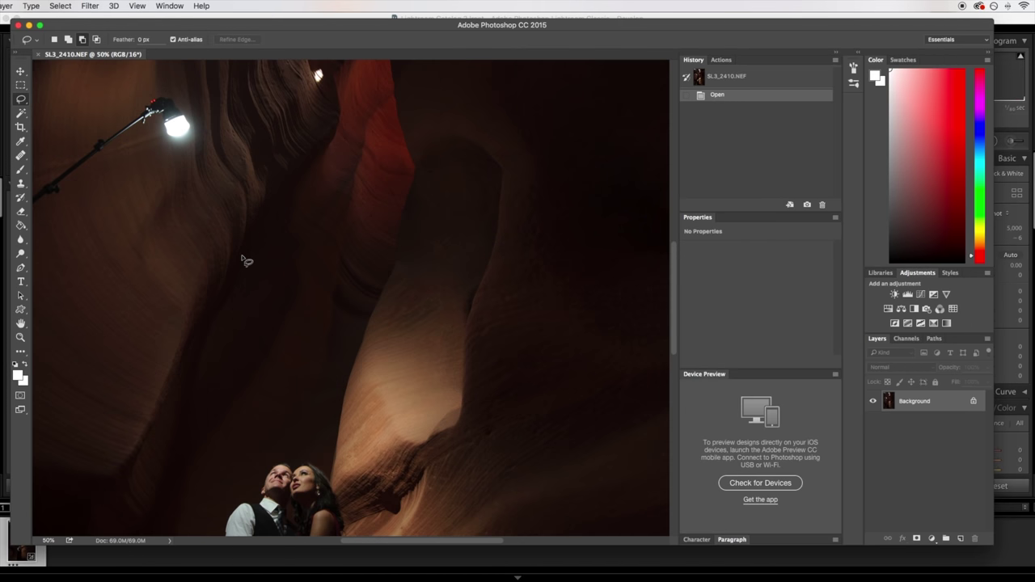
scroll(247, 260, "left", 5)
scroll(246, 260, "up", 3)
mouse_move(279, 188)
left_mouse_down()
mouse_move(329, 186)
mouse_move(360, 225)
mouse_move(324, 253)
mouse_move(281, 234)
mouse_move(288, 189)
left_mouse_up()
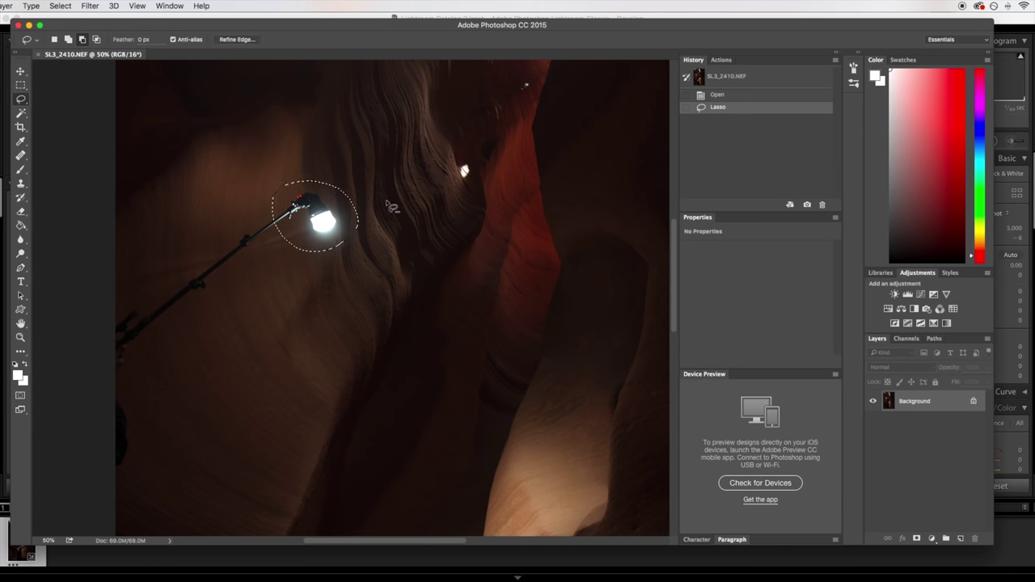
key("i")
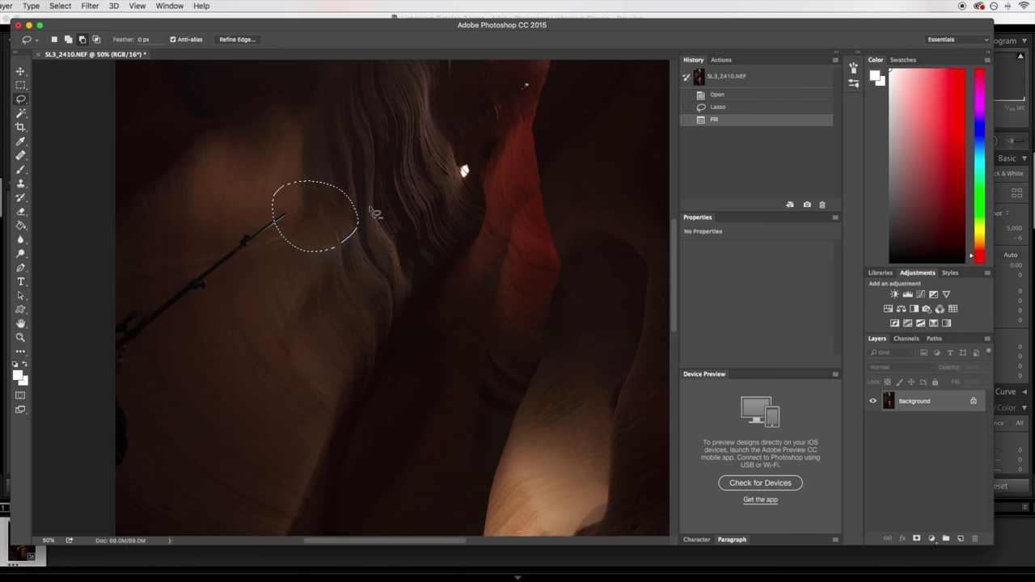
- Save the retouch as SL3_2410-Edit.tif and deselect the lamp area
key("super+s")
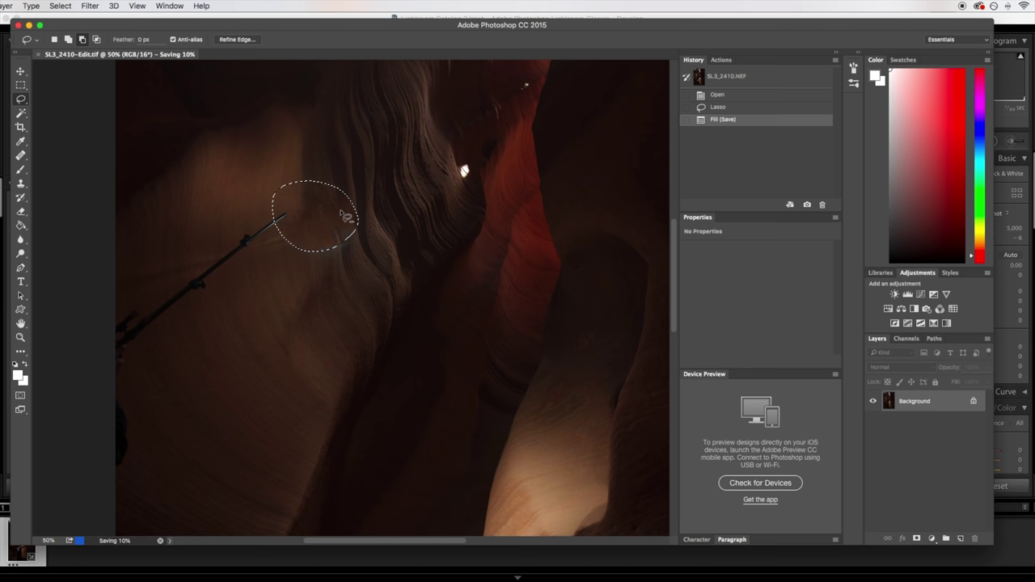
key("super+d")
left_click_drag(284, 212, 287, 272)
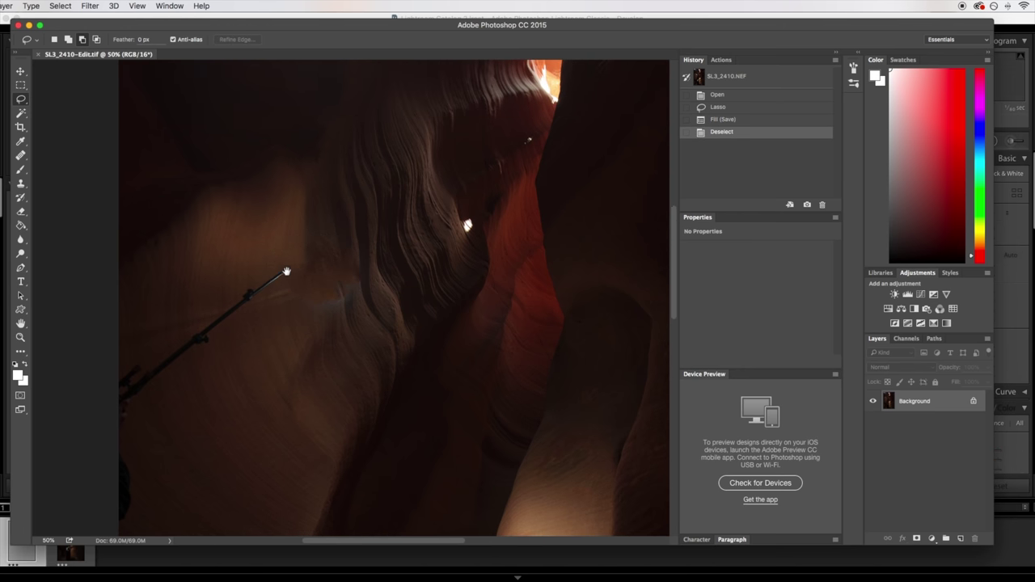
left_click(21, 156)
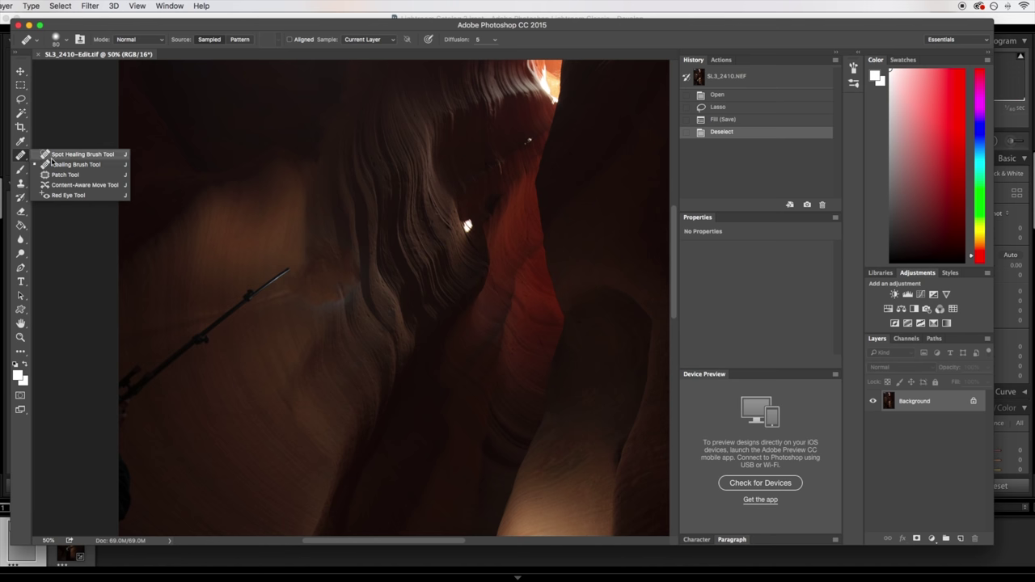
- Spot-heal the lamp stand's pole, arm and small spots along the left canyon wall
left_click(56, 154)
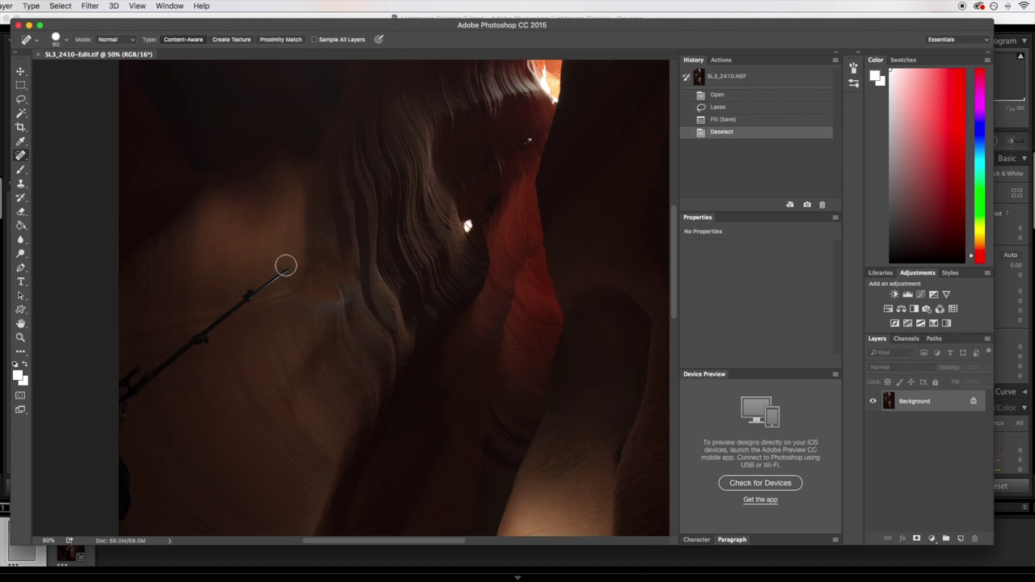
mouse_move(284, 266)
left_mouse_down()
mouse_move(182, 346)
mouse_move(207, 338)
mouse_move(125, 390)
mouse_move(127, 369)
mouse_move(132, 418)
left_mouse_up()
scroll(183, 369, "down", 5)
left_click(138, 301)
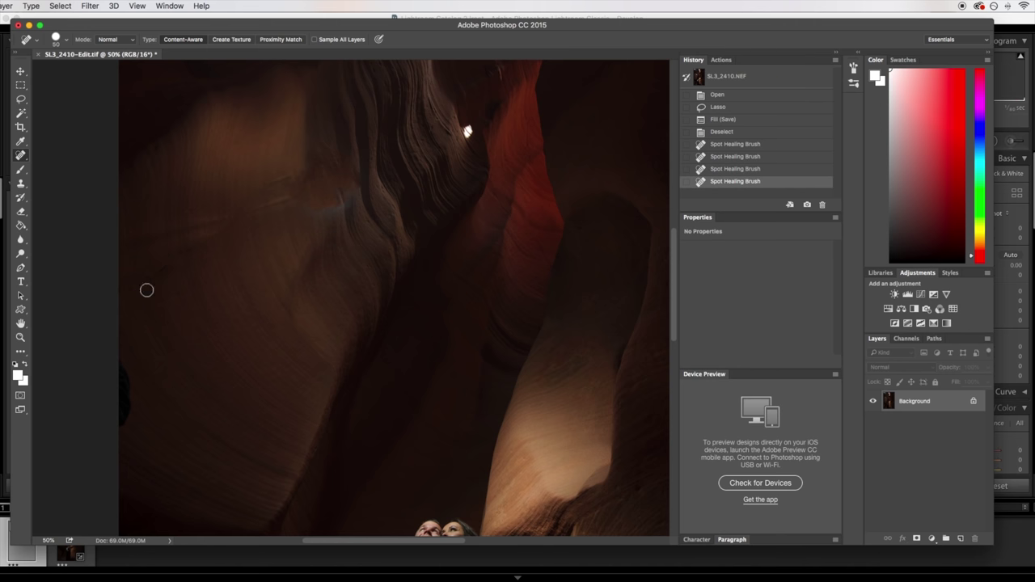
left_click_drag(154, 282, 171, 261)
left_click_drag(115, 331, 128, 430)
mouse_move(124, 392)
left_mouse_down()
mouse_move(122, 429)
mouse_move(115, 356)
left_mouse_up()
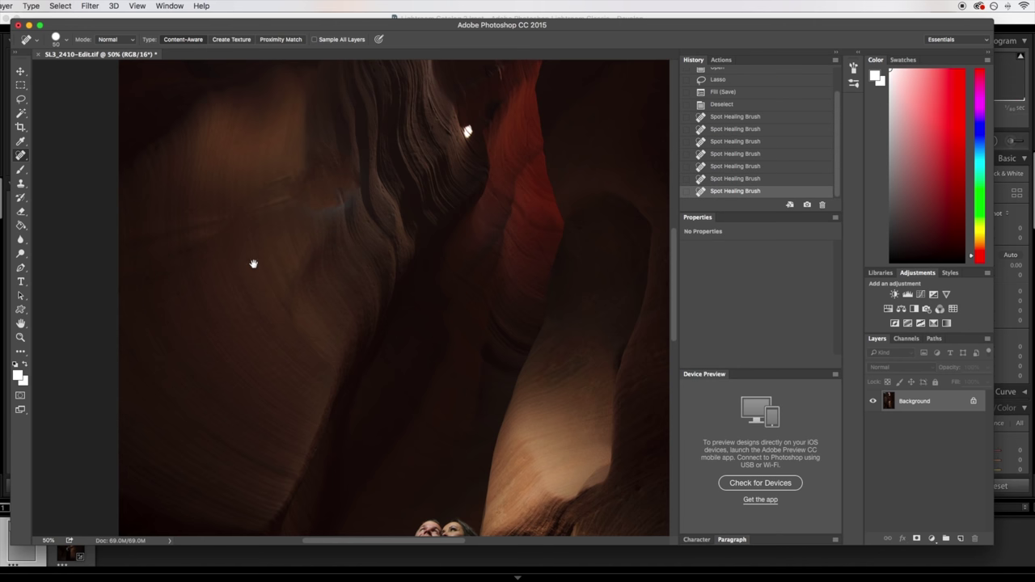
left_click_drag(253, 264, 251, 399)
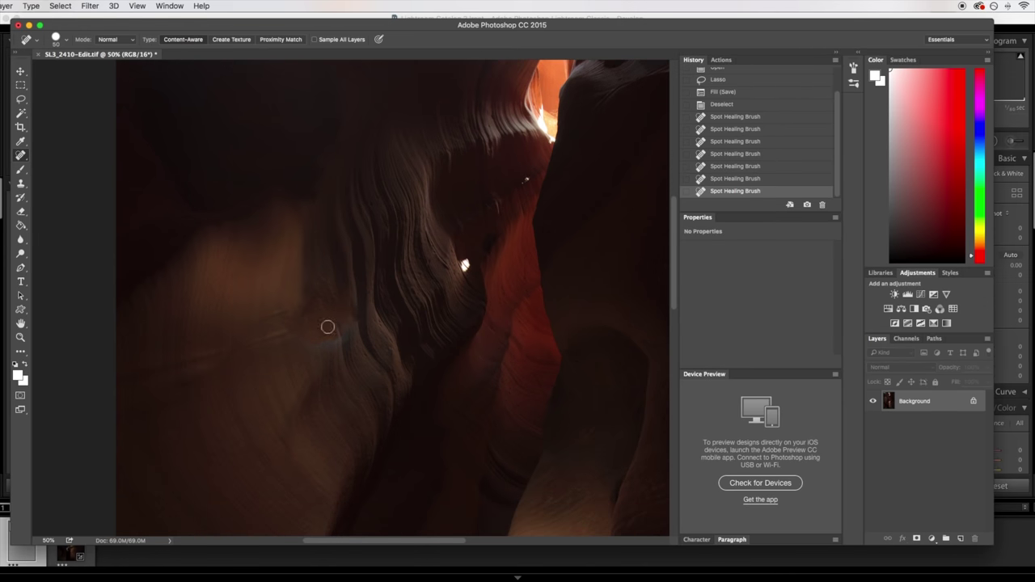
right_click(20, 155)
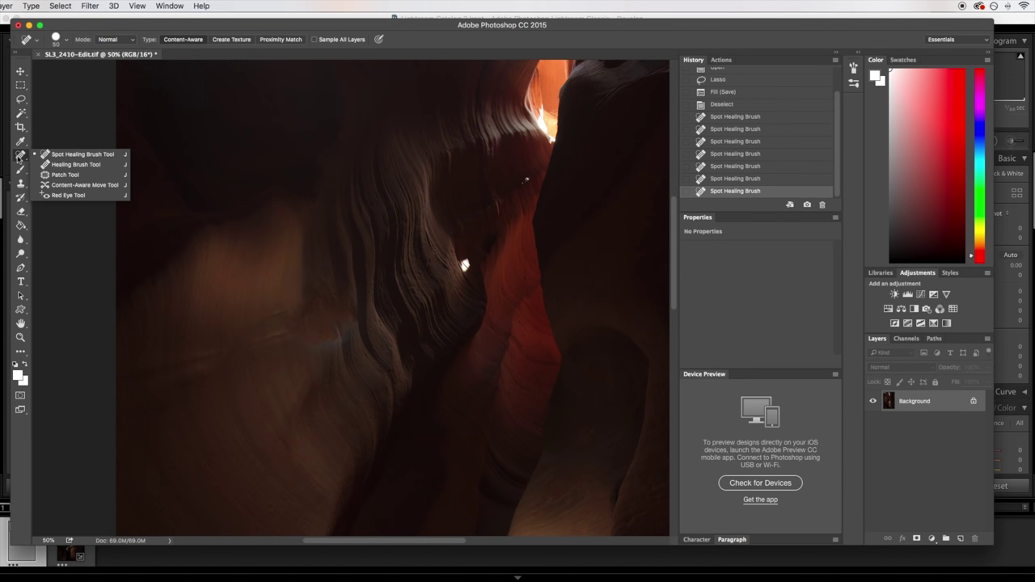
- Sample clean rock with the Healing Brush and paint out remaining stand traces along the ridge
left_click(75, 165)
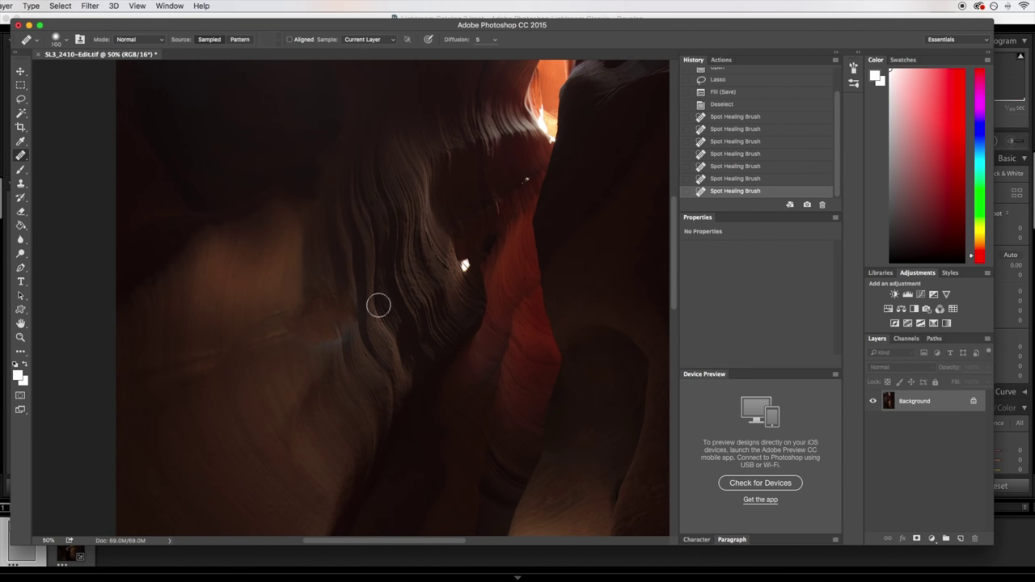
left_click(321, 257, "alt")
mouse_move(318, 291)
left_mouse_down()
mouse_move(325, 314)
mouse_move(320, 276)
mouse_move(331, 323)
mouse_move(317, 344)
mouse_move(321, 263)
mouse_move(324, 348)
left_mouse_up()
left_click(310, 258, "alt")
left_click(324, 275, "alt")
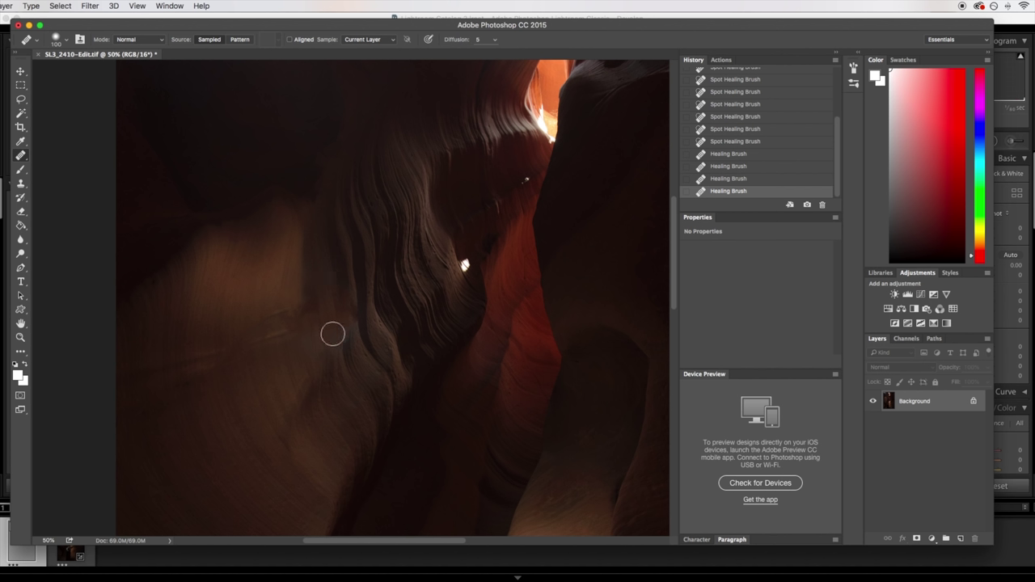
mouse_move(338, 286)
left_mouse_down()
mouse_move(345, 332)
mouse_move(345, 299)
left_mouse_up()
left_click(355, 265, "alt")
mouse_move(409, 445)
left_mouse_down()
mouse_move(399, 391)
mouse_move(372, 357)
mouse_move(348, 343)
left_mouse_up()
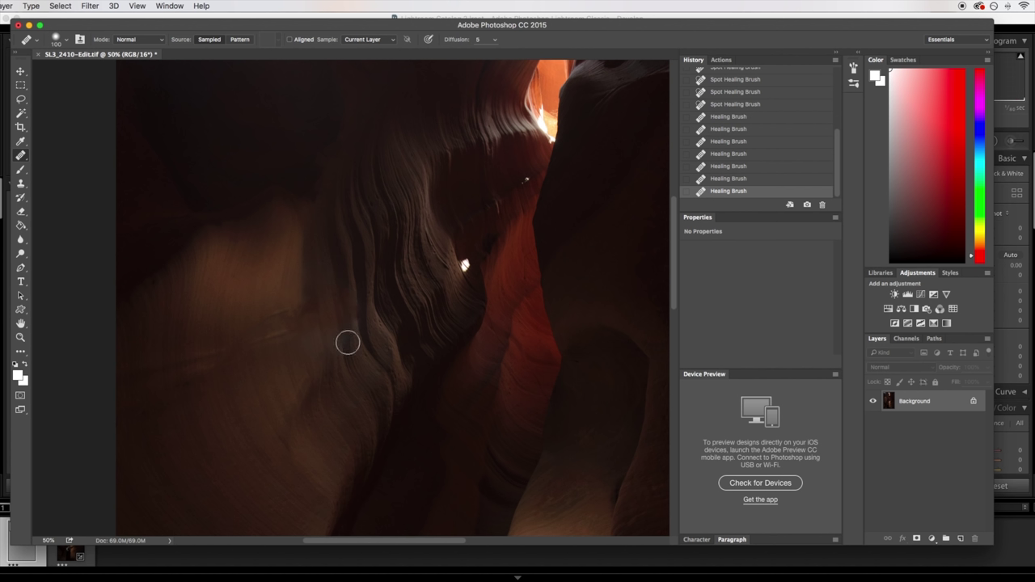
mouse_move(375, 406)
left_mouse_down()
mouse_move(347, 324)
mouse_move(352, 308)
left_mouse_up()
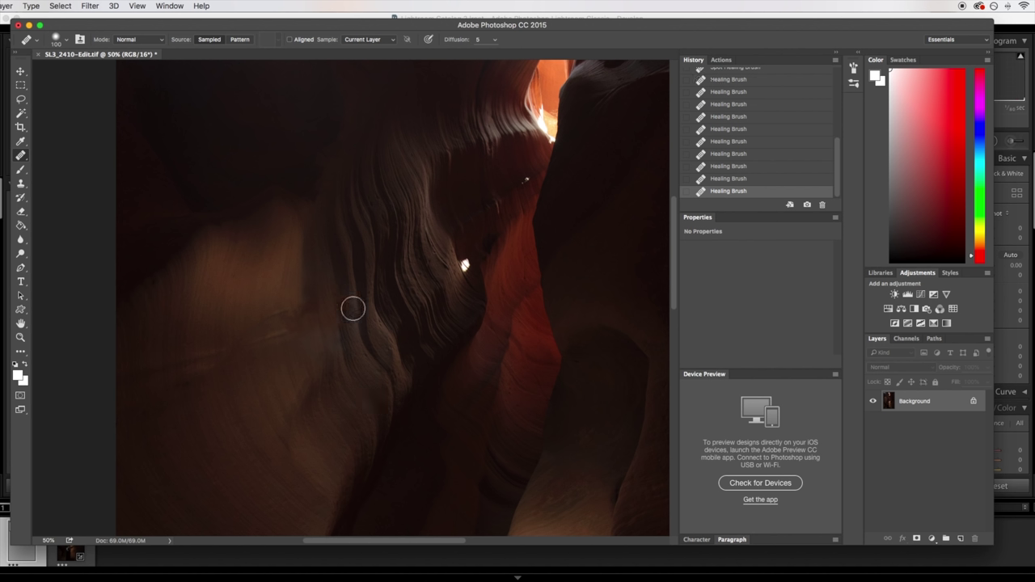
left_click(330, 372, "alt")
mouse_move(335, 344)
left_mouse_down()
mouse_move(326, 370)
mouse_move(315, 348)
left_mouse_up()
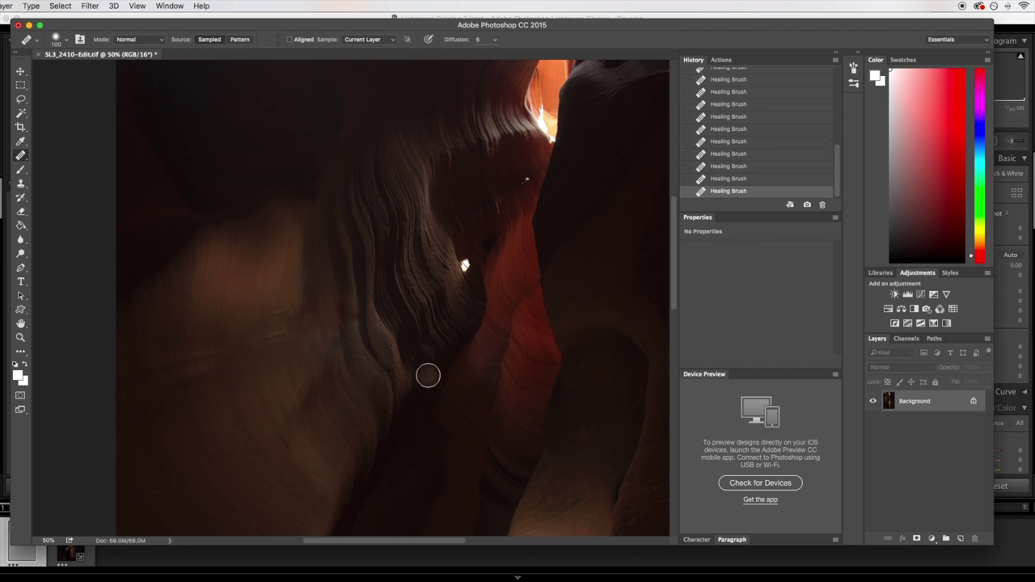
key("super+minus")
key("super+minus")
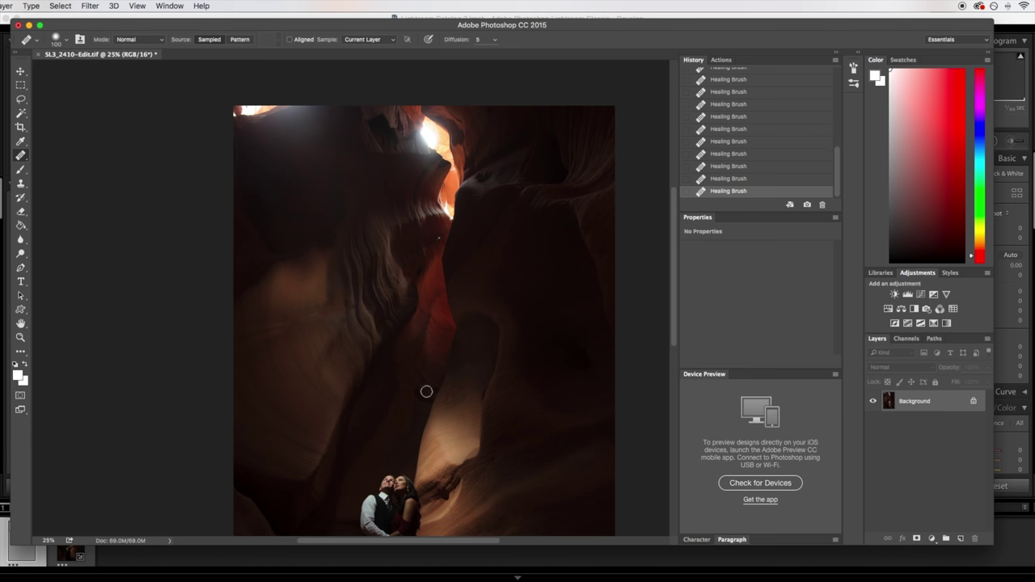
- Fill the lassoed top-left glare with a dark rock colour sampled by Eyedropper
left_click(290, 120)
right_click(21, 156)
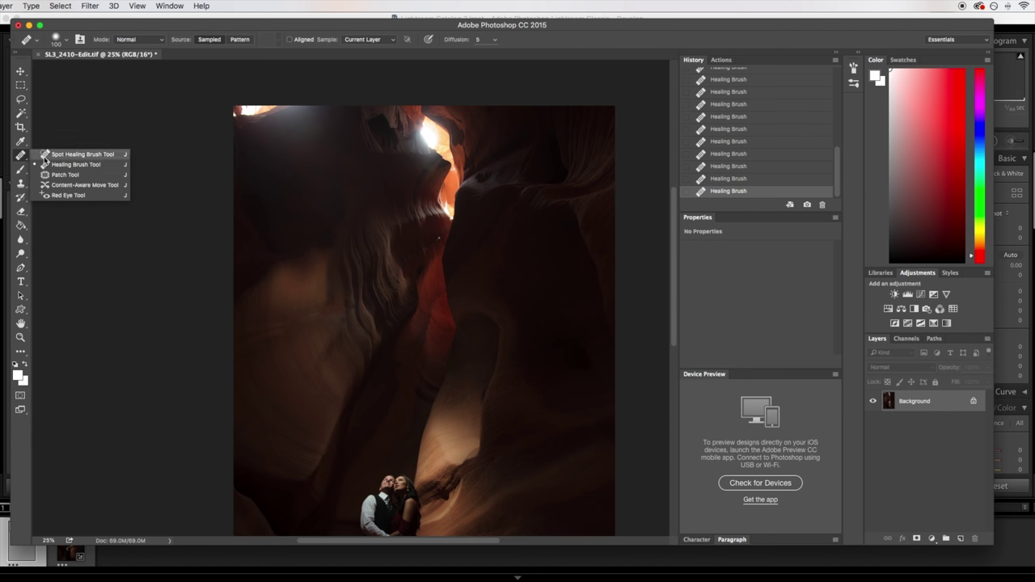
left_click(21, 99)
right_click(21, 99)
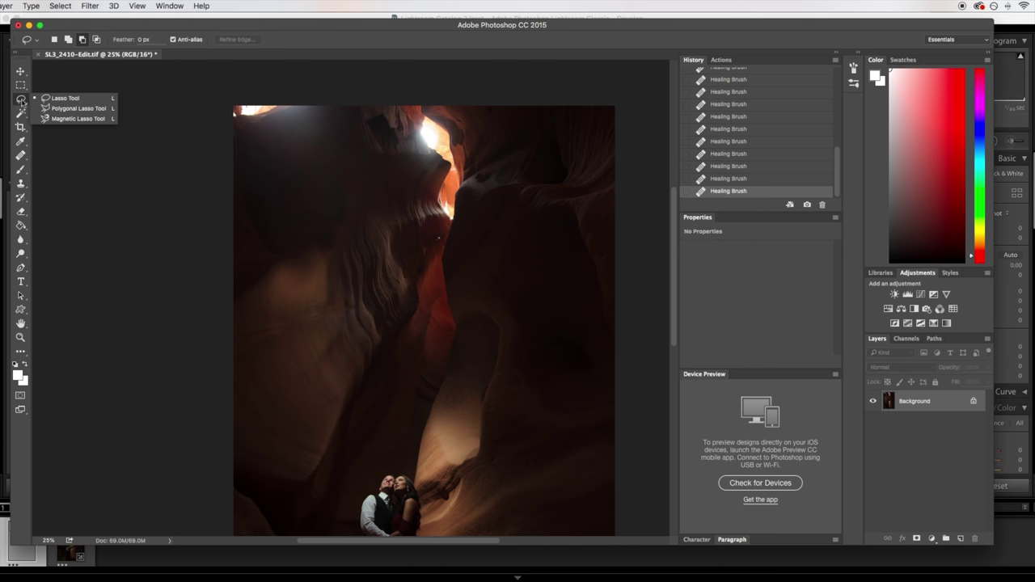
left_click(65, 98)
mouse_move(235, 143)
left_mouse_down()
mouse_move(191, 118)
mouse_move(228, 158)
left_mouse_up()
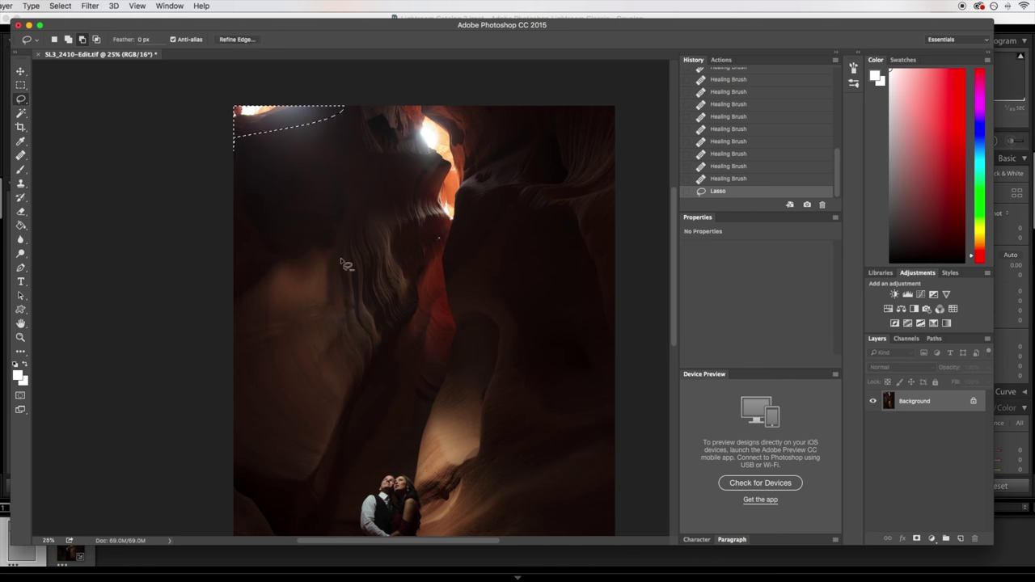
key("i")
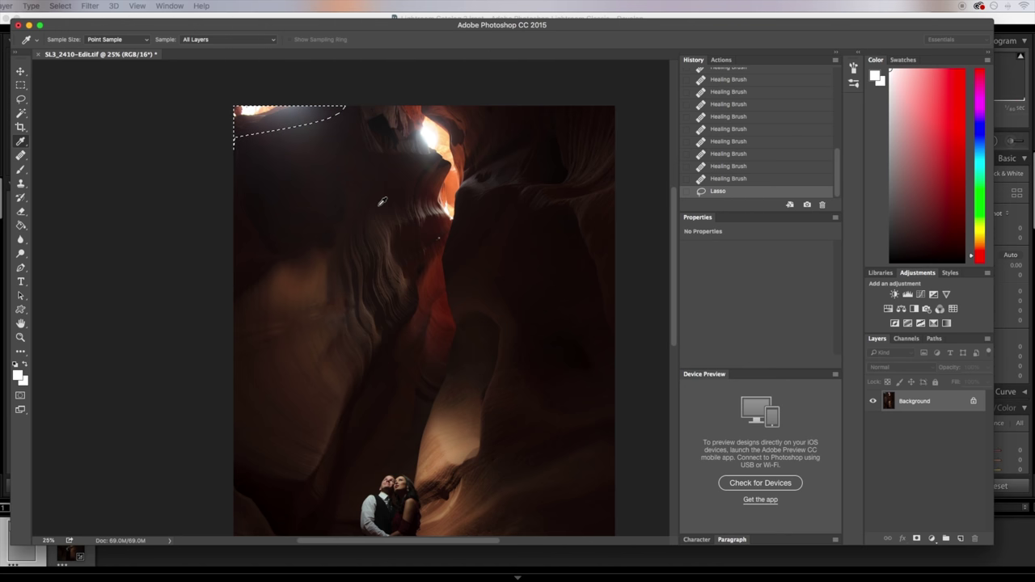
left_click(382, 202)
key("Return")
key("super+d")
- Save the retouched image and return to Lightroom
key("l")
scroll(346, 166, "right", 1)
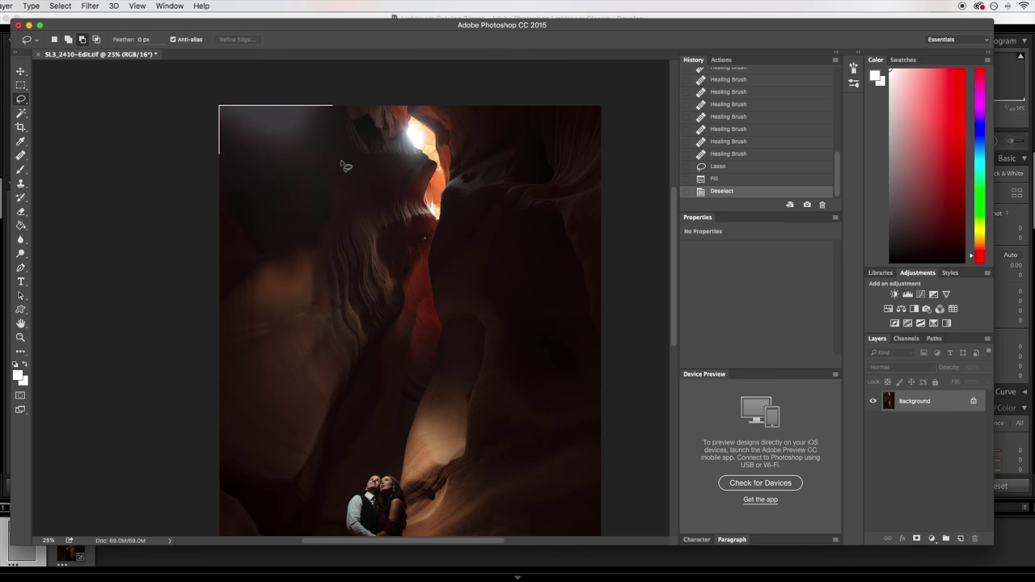
scroll(346, 166, "down", 5)
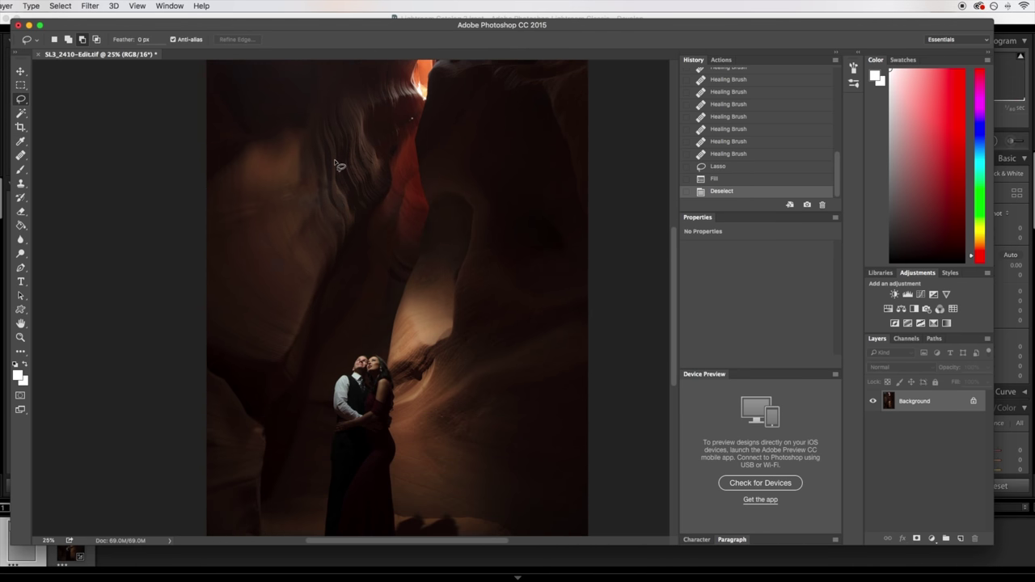
scroll(340, 165, "down", 3)
scroll(338, 165, "up", 2)
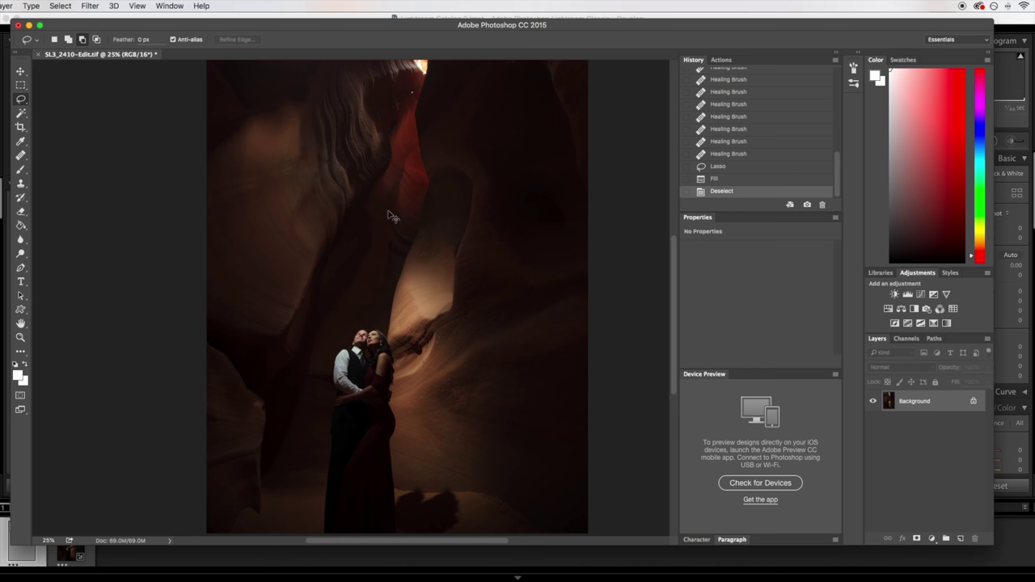
key("super+s")
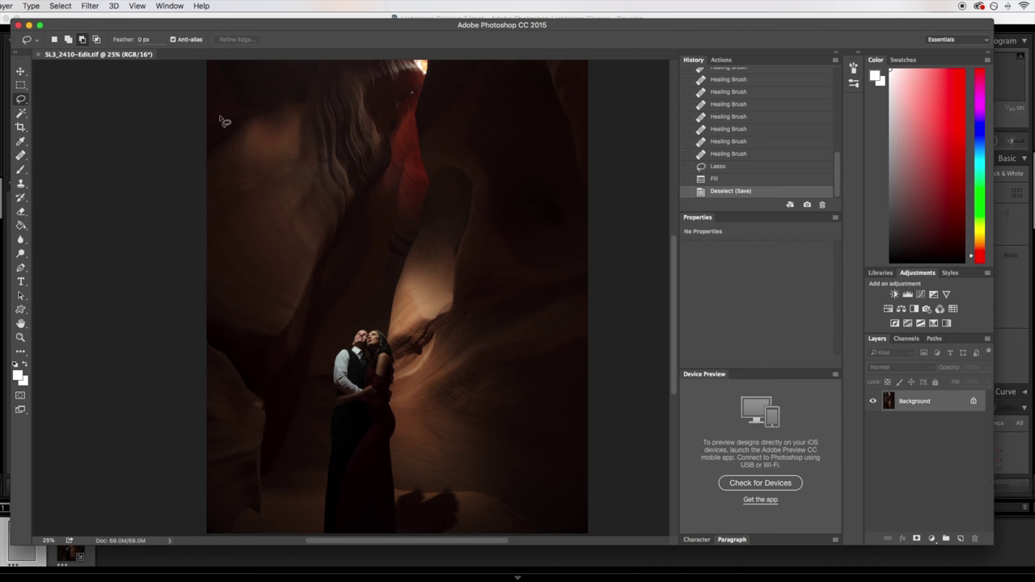
left_click(57, 550)
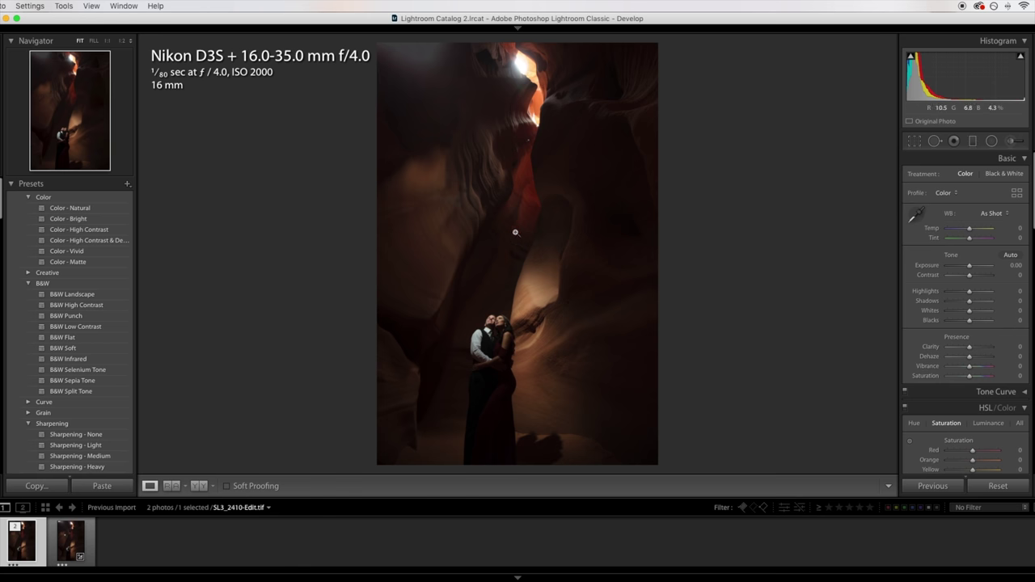
left_click(71, 544)
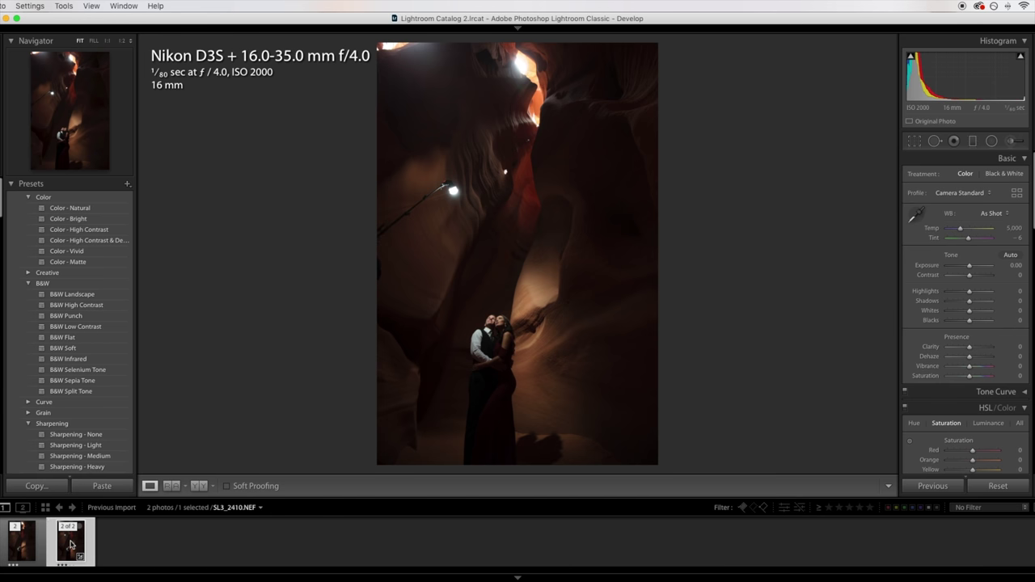
key("Left")
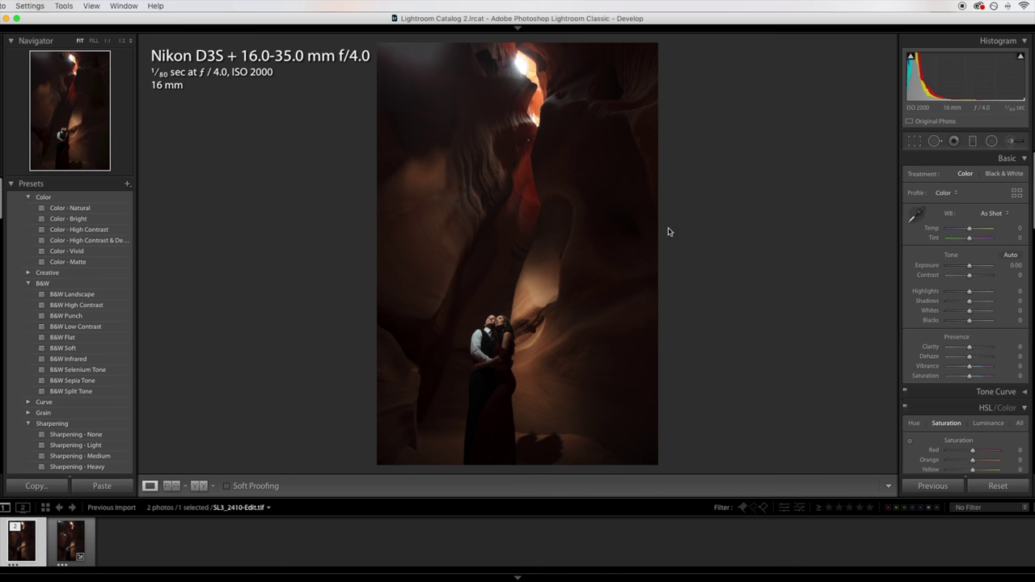
- Set Exposure +0.80, Contrast +31 and Blacks -15 on SL3_2410-Edit.tif
left_click_drag(970, 267, 973, 266)
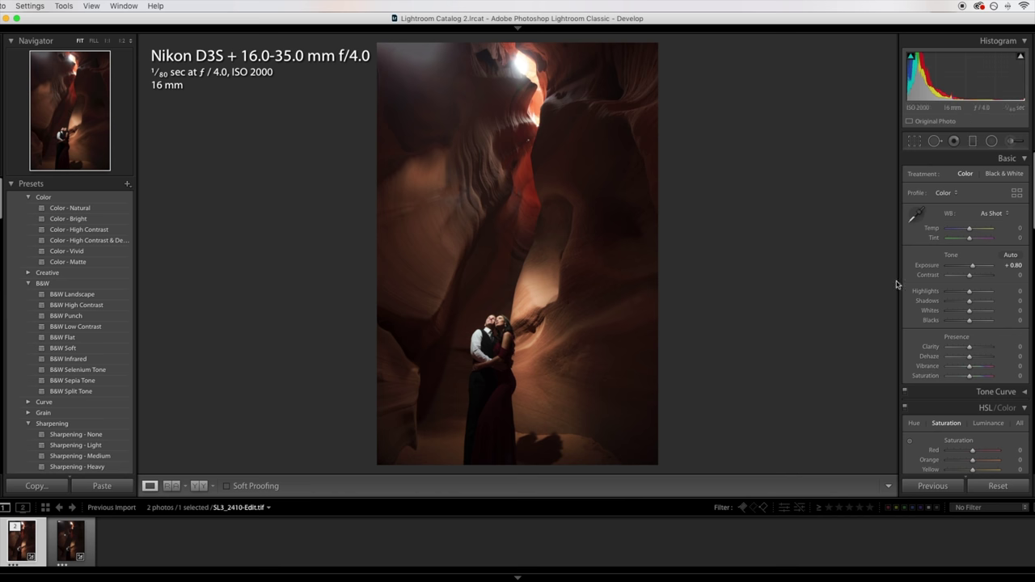
left_click_drag(970, 274, 978, 275)
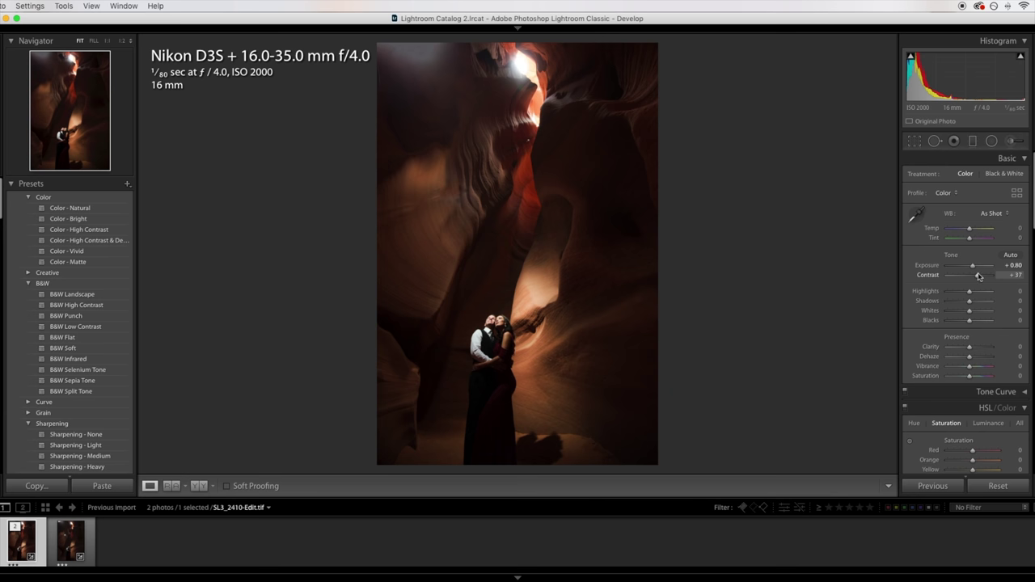
left_click_drag(969, 324, 967, 324)
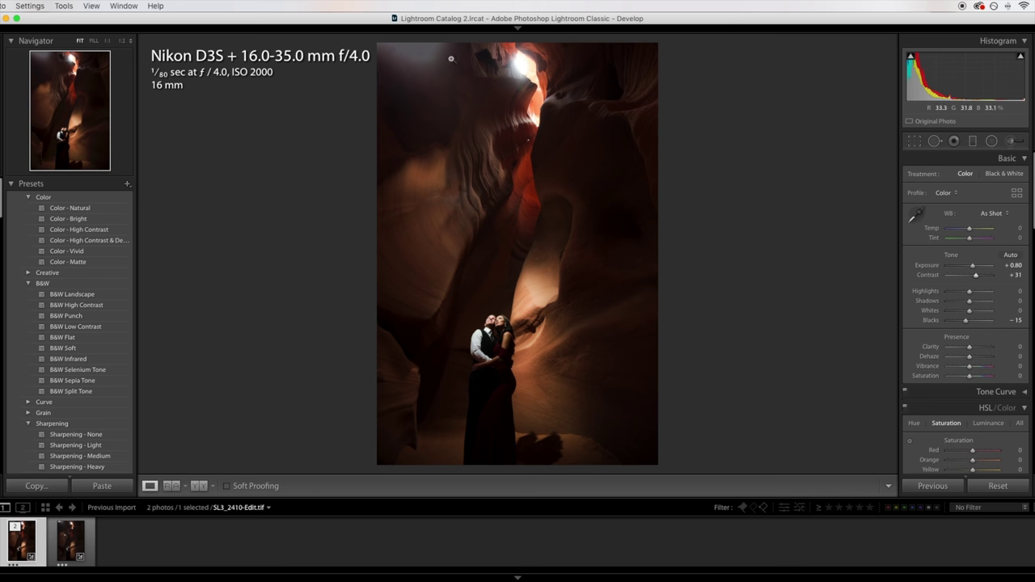
- Set Dehaze and Vibrance to +20 and Shadows to +21 in the Basic panel
scroll(994, 355, "down", 2)
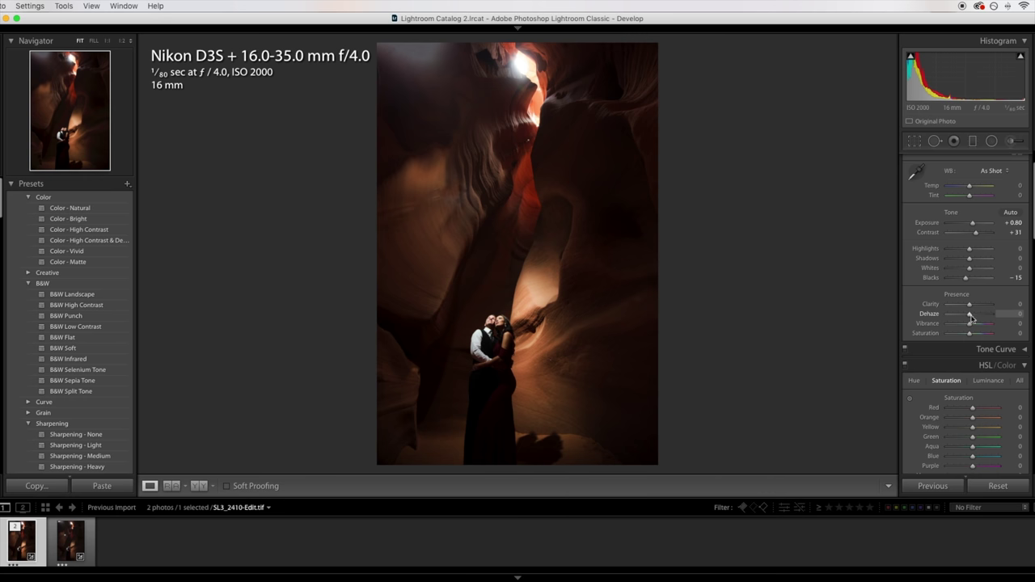
left_click_drag(971, 316, 973, 317)
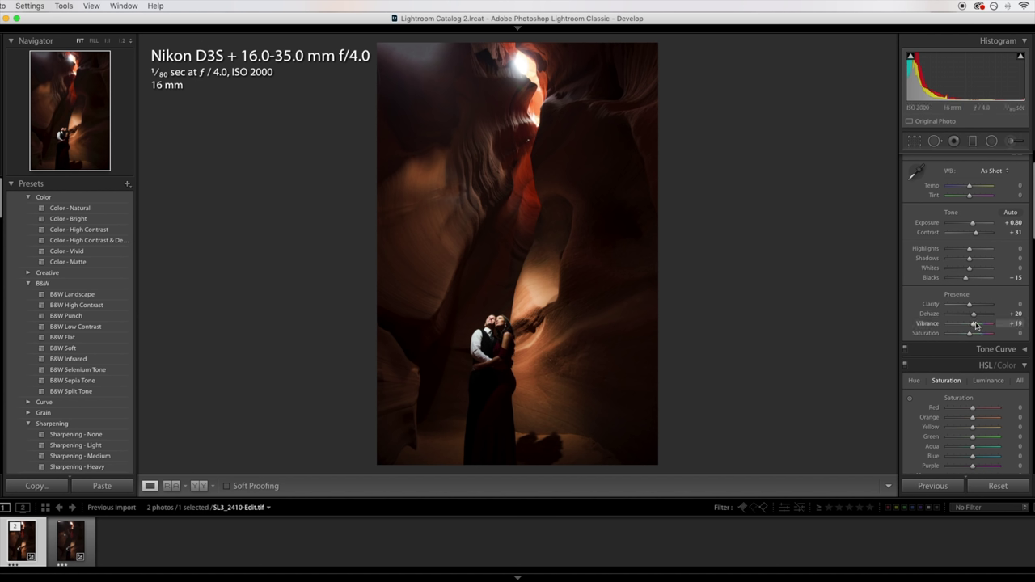
scroll(946, 315, "up", 1)
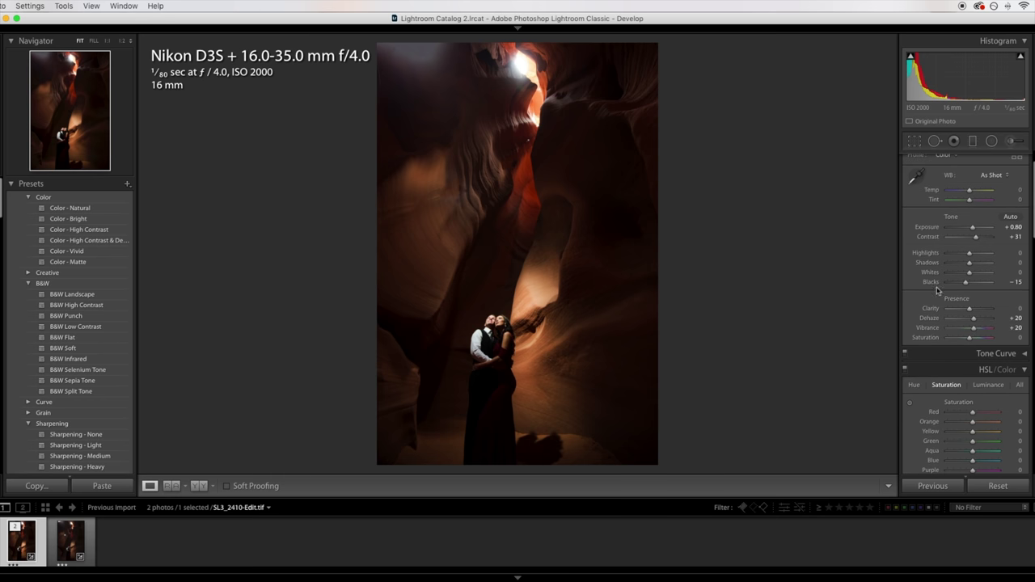
left_click_drag(971, 267, 973, 268)
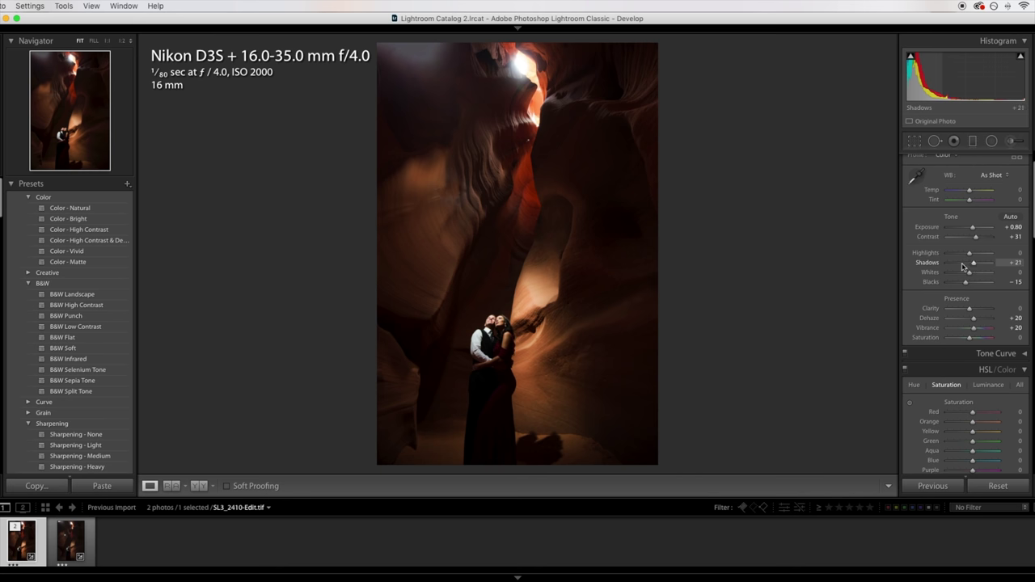
scroll(962, 267, "down", 5)
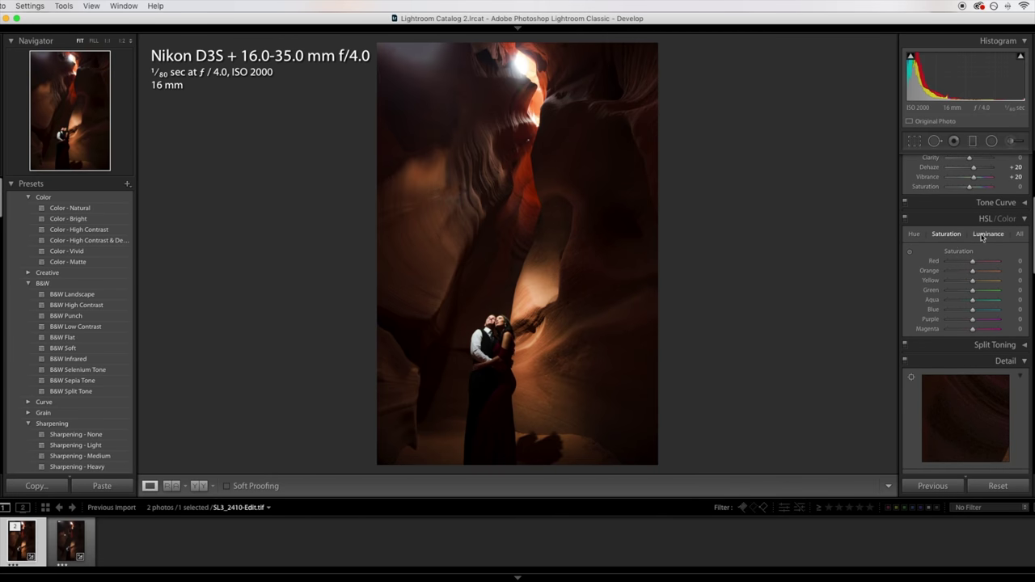
- Drag the HSL Saturation targeted tool on the canyon wall to reach Red +12, Orange +14
left_click(909, 253)
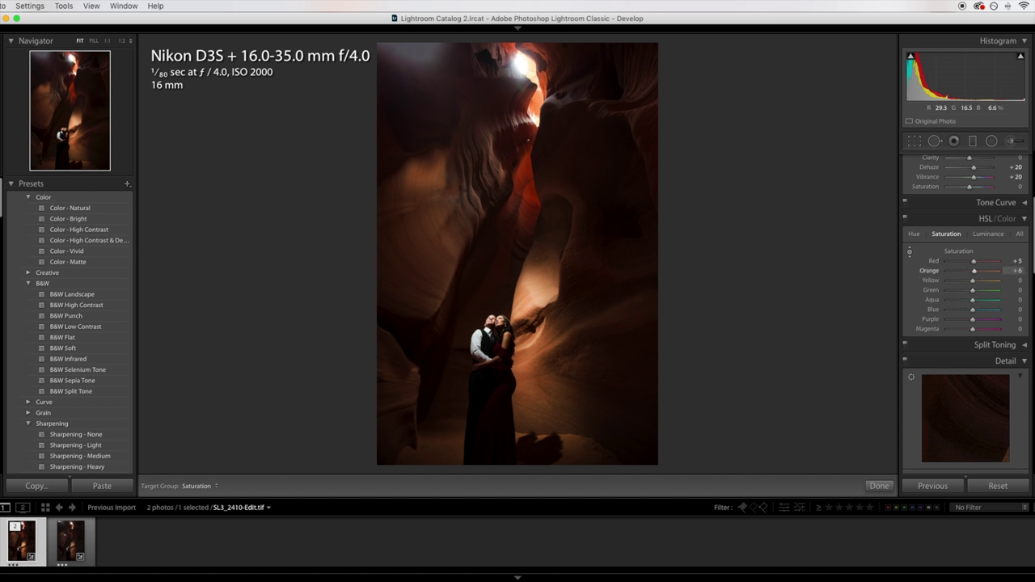
left_click_drag(535, 99, 536, 108)
left_click_drag(526, 197, 519, 191)
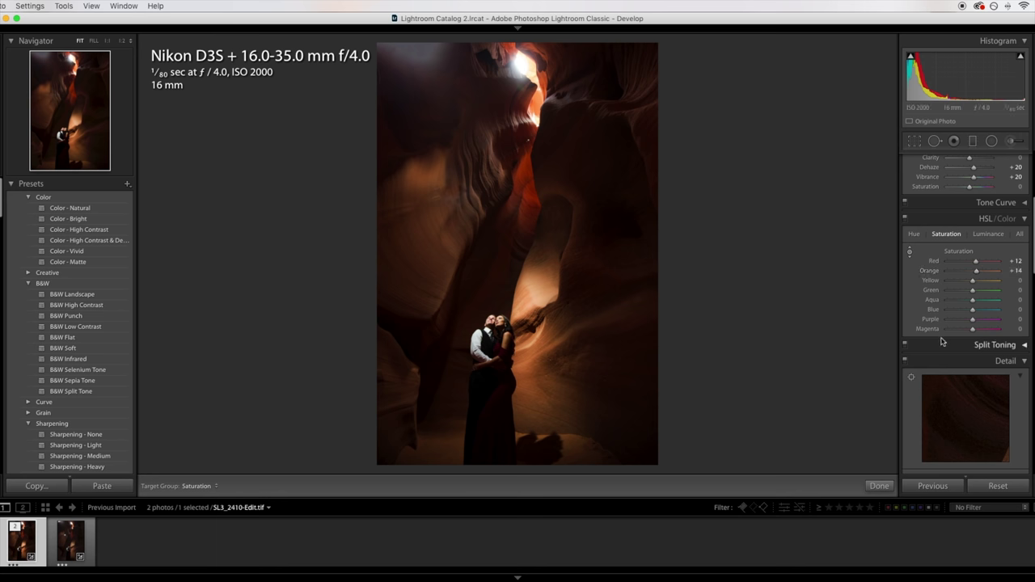
scroll(946, 324, "up", 5)
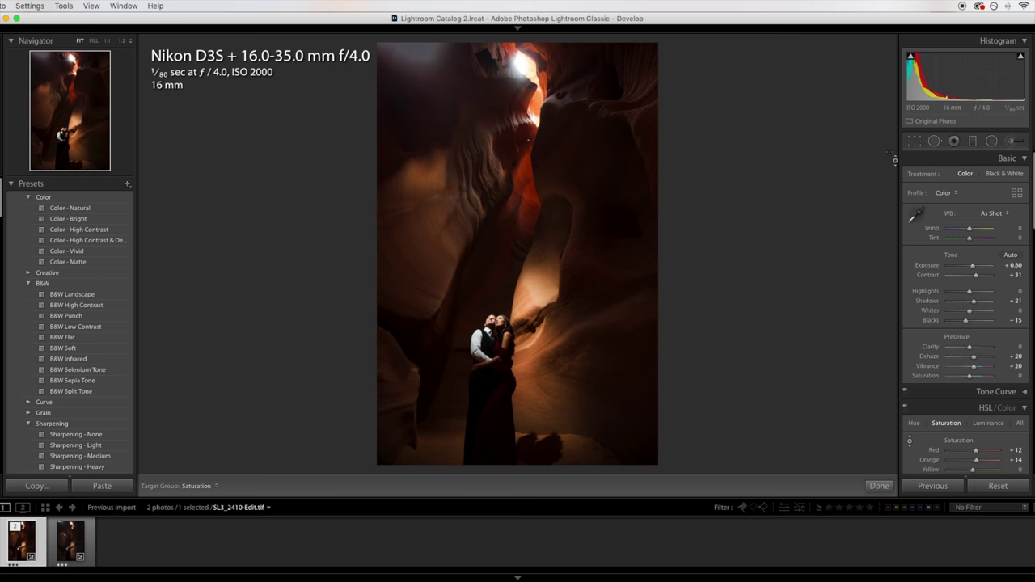
- Pull the top-right crop handle inward and apply the tighter crop
left_click(914, 141)
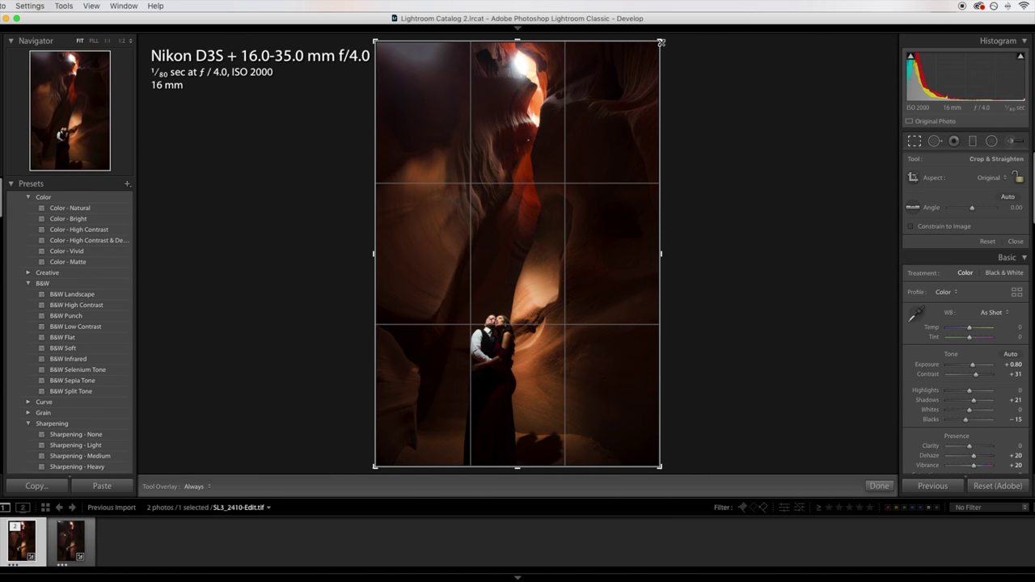
left_click_drag(659, 47, 599, 71)
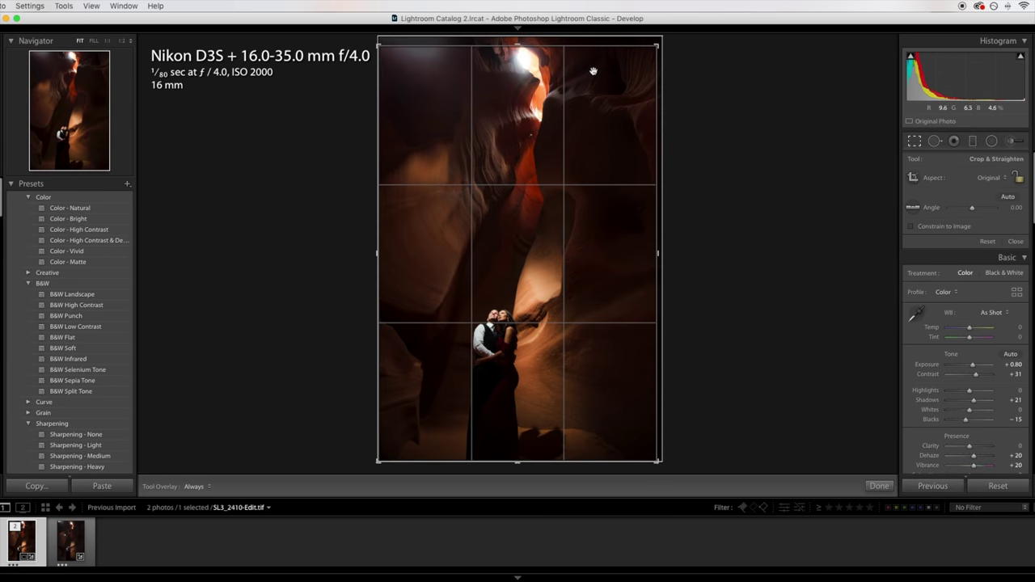
key("Return")
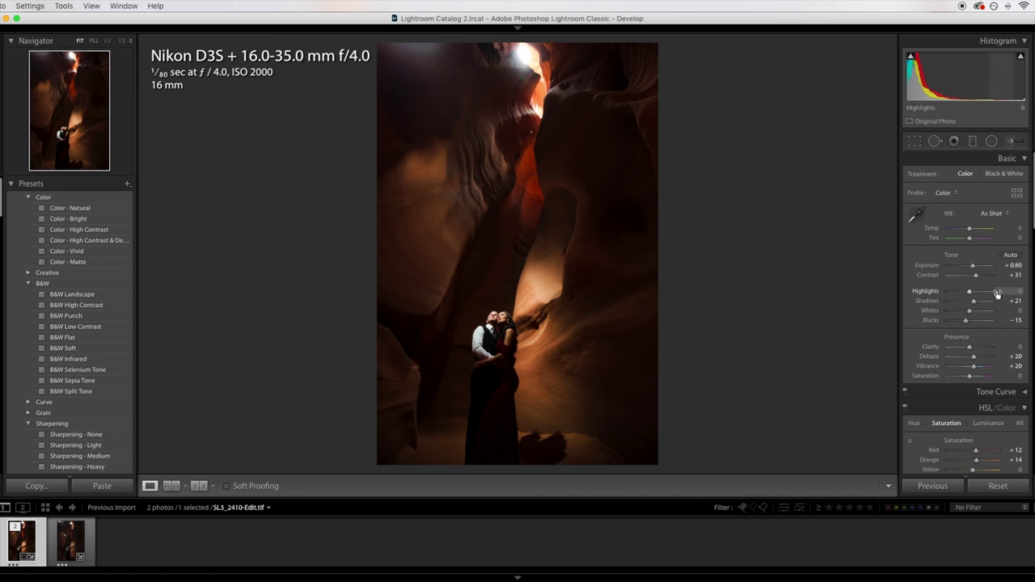
left_click(1009, 140)
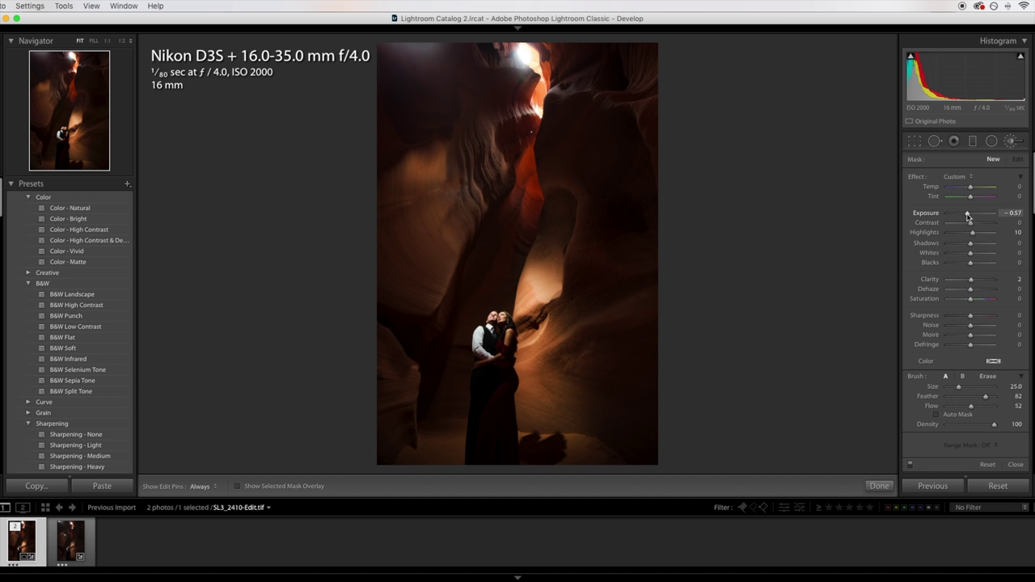
- Fine-tune the brush's darkening to Exposure -0.94 and deepen its Blacks to -32
left_click_drag(968, 216, 970, 217)
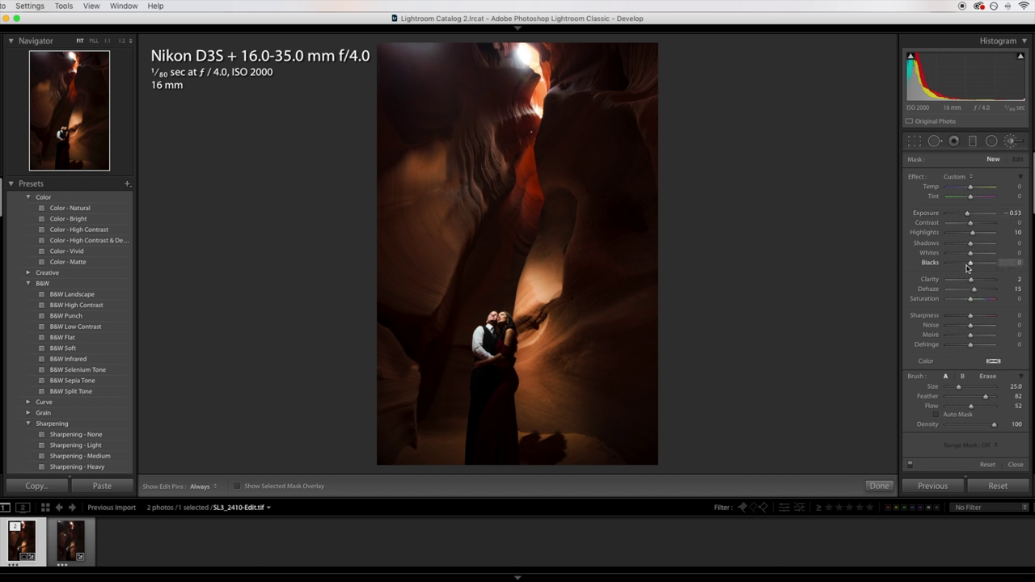
left_click_drag(970, 265, 962, 267)
scroll(449, 89, "down", 5)
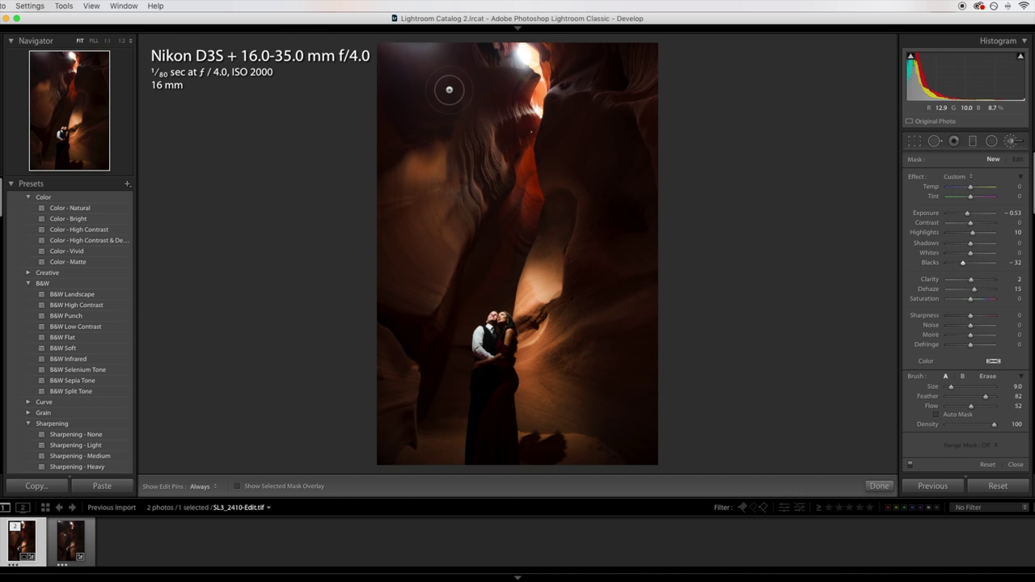
scroll(449, 89, "down", 3)
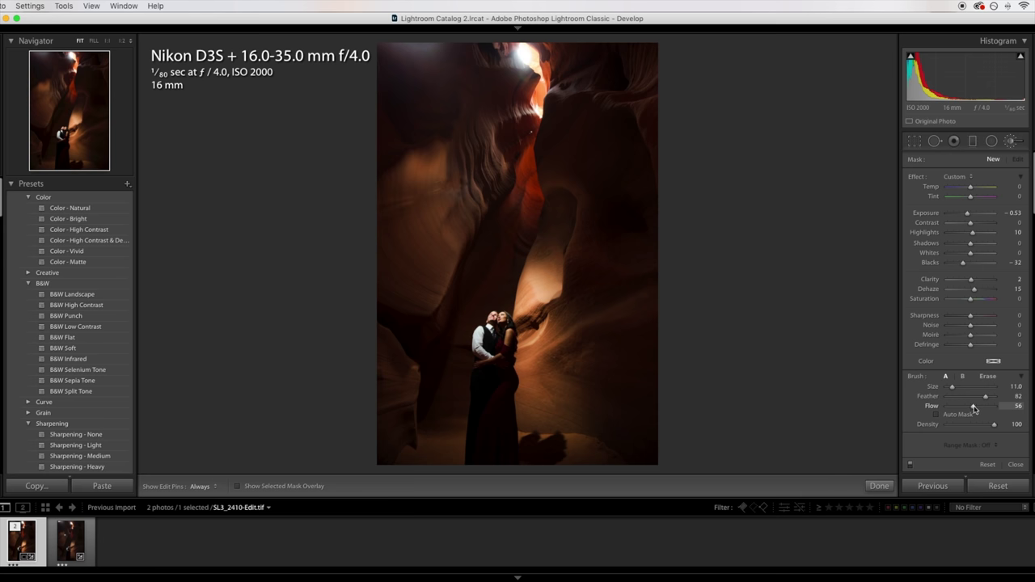
- Paint the darkening brush across the top and upper-left of the canyon with pins hidden
key("h")
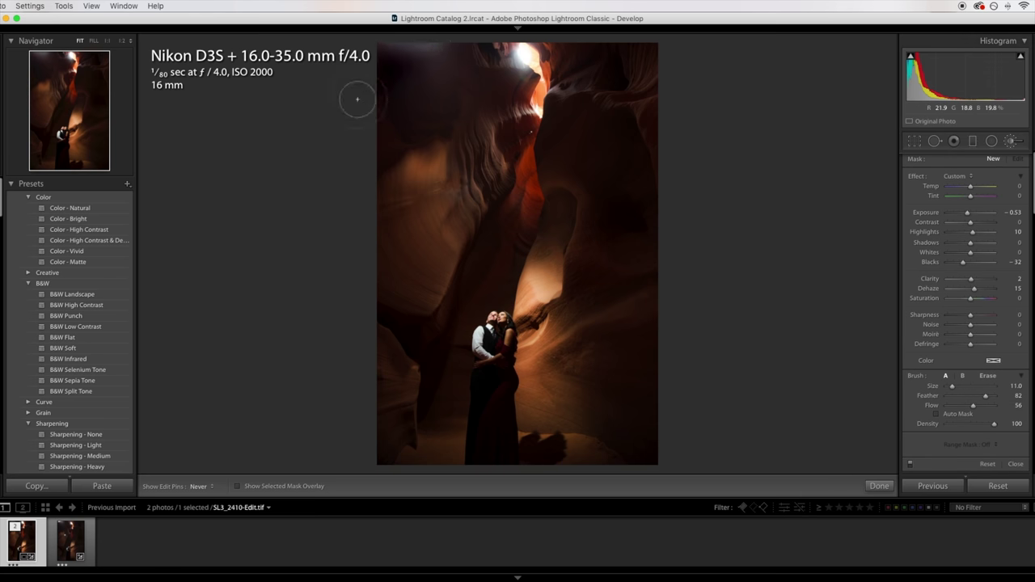
mouse_move(397, 62)
left_mouse_down()
mouse_move(444, 38)
mouse_move(591, 102)
left_mouse_up()
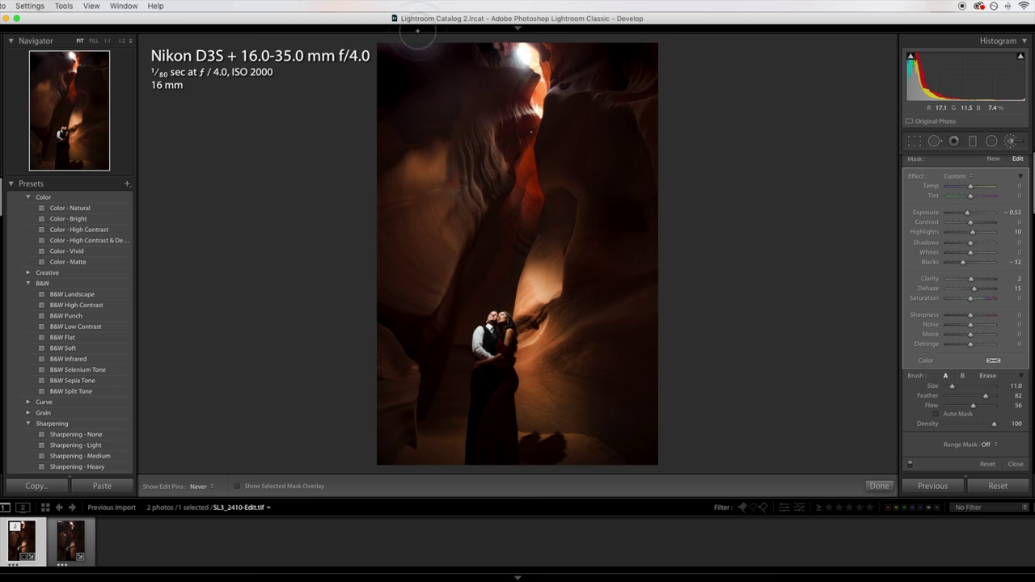
mouse_move(358, 143)
left_mouse_down()
mouse_move(390, 101)
mouse_move(397, 63)
left_mouse_up()
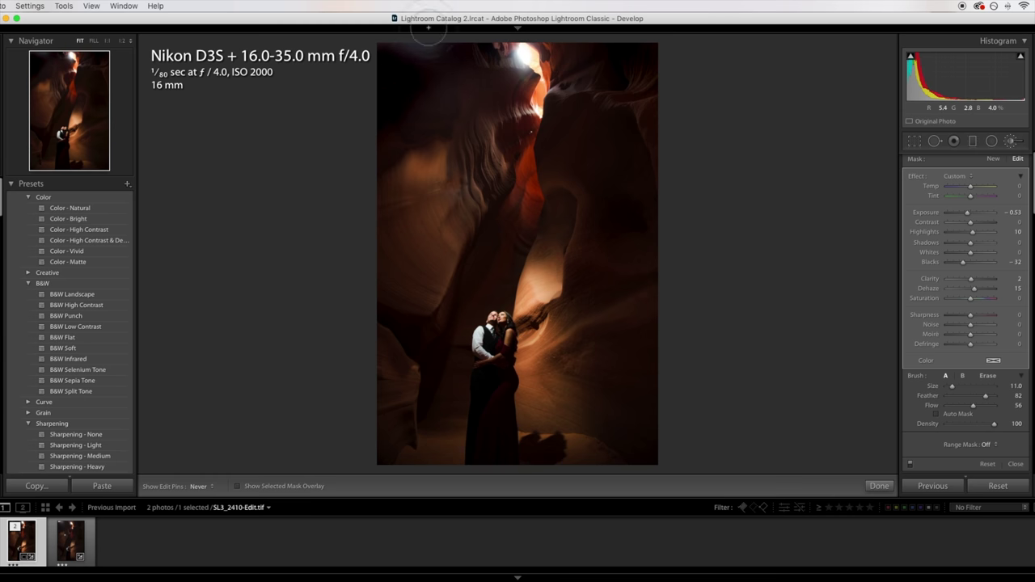
key("h")
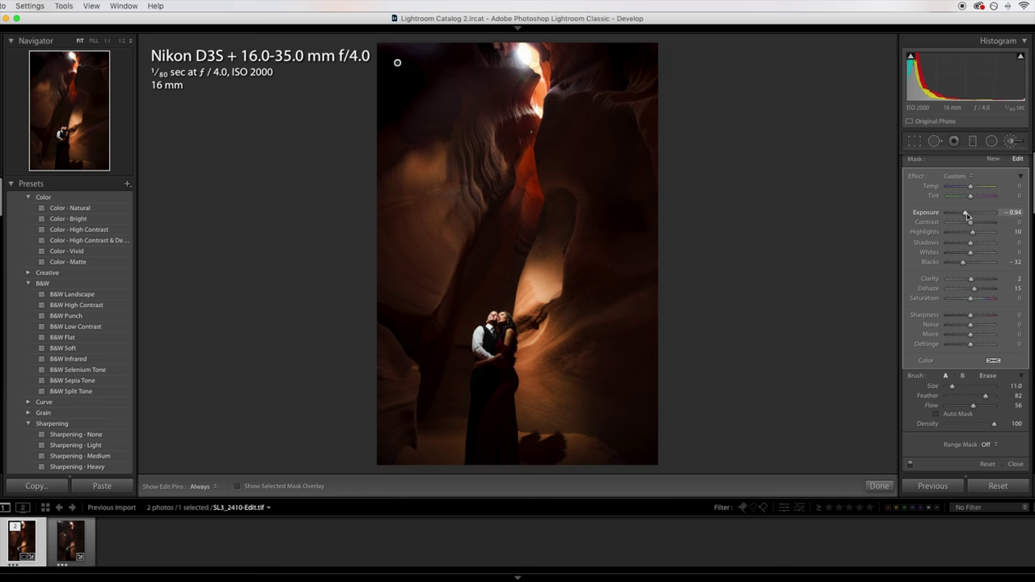
- Leave the brush and inspect the couple and canyon wall at 1:1 for grain
left_click(1010, 141)
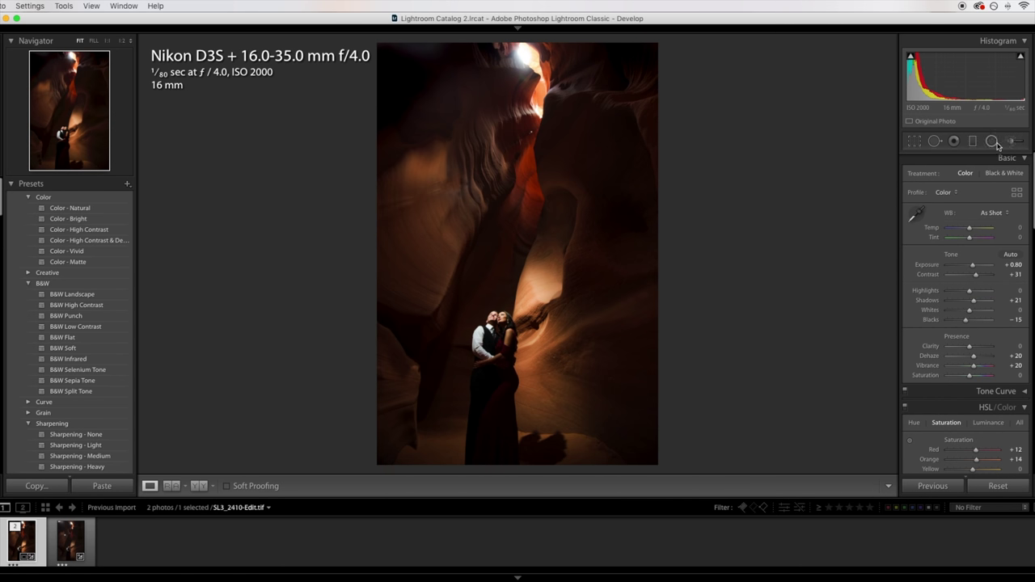
left_click(509, 307)
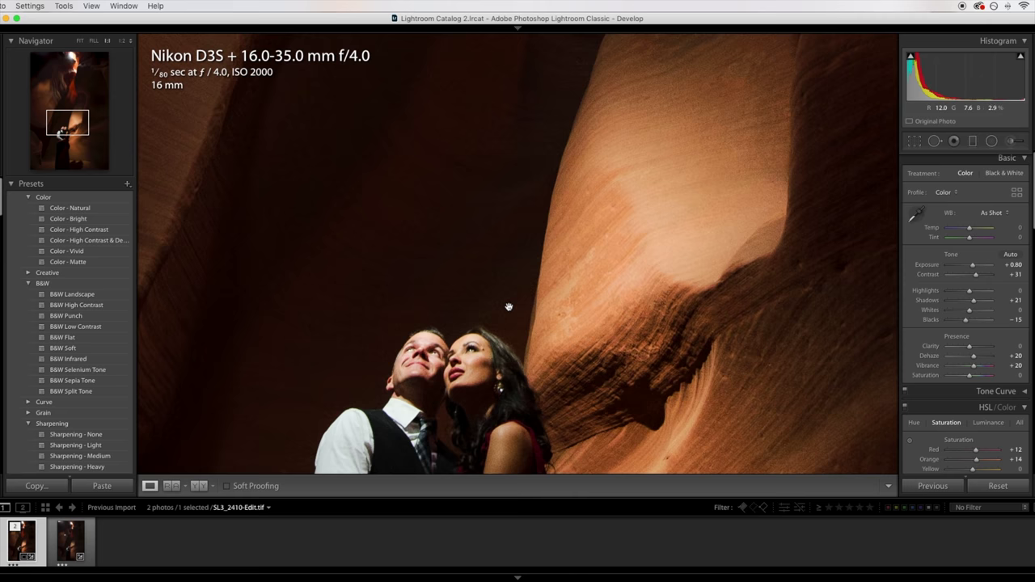
left_click(498, 306)
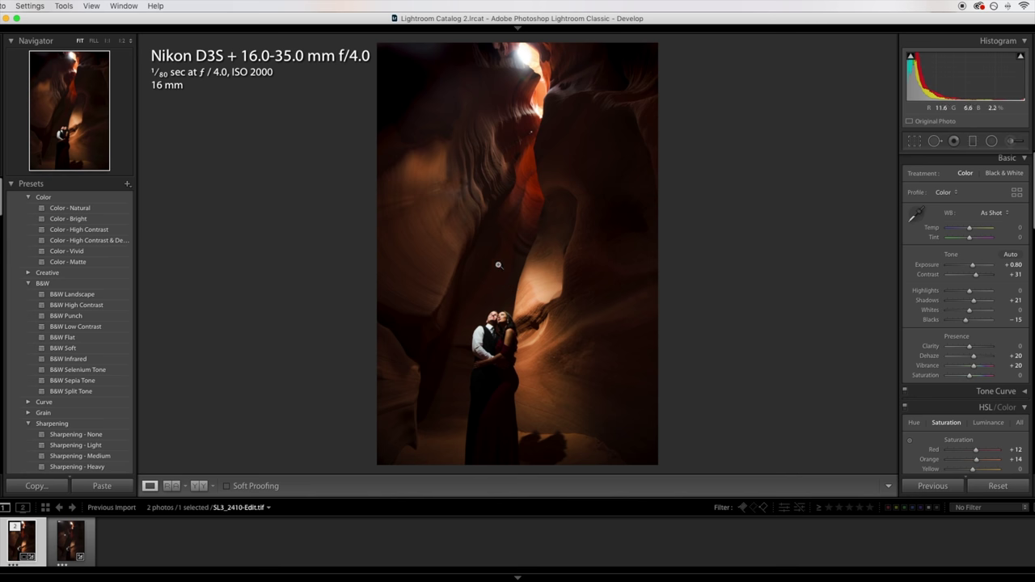
left_click_drag(498, 270, 243, 78)
left_click_drag(549, 273, 445, 277)
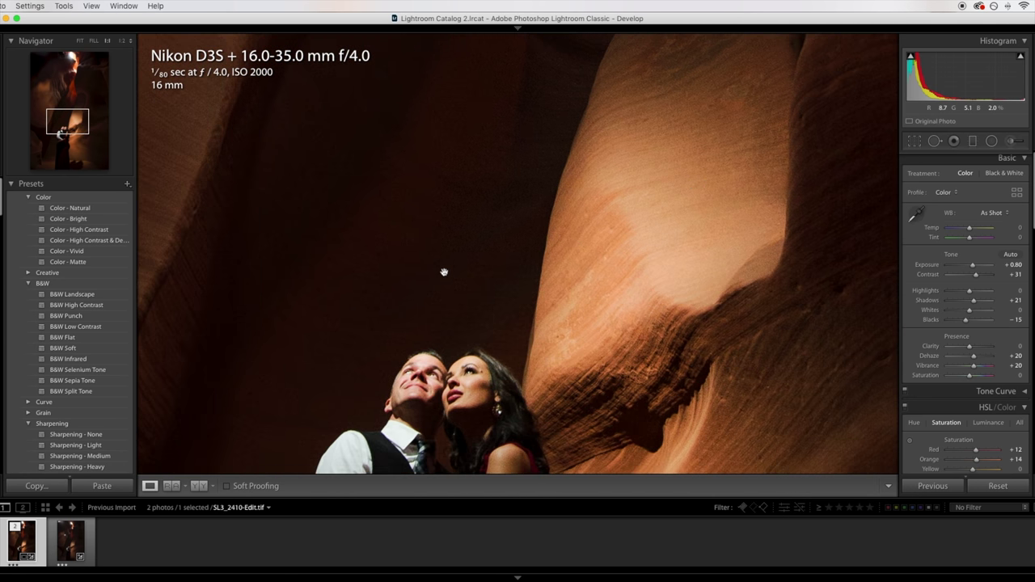
- Set Noise Reduction Luminance to 28, comparing it on and off at full size
scroll(960, 393, "down", 5)
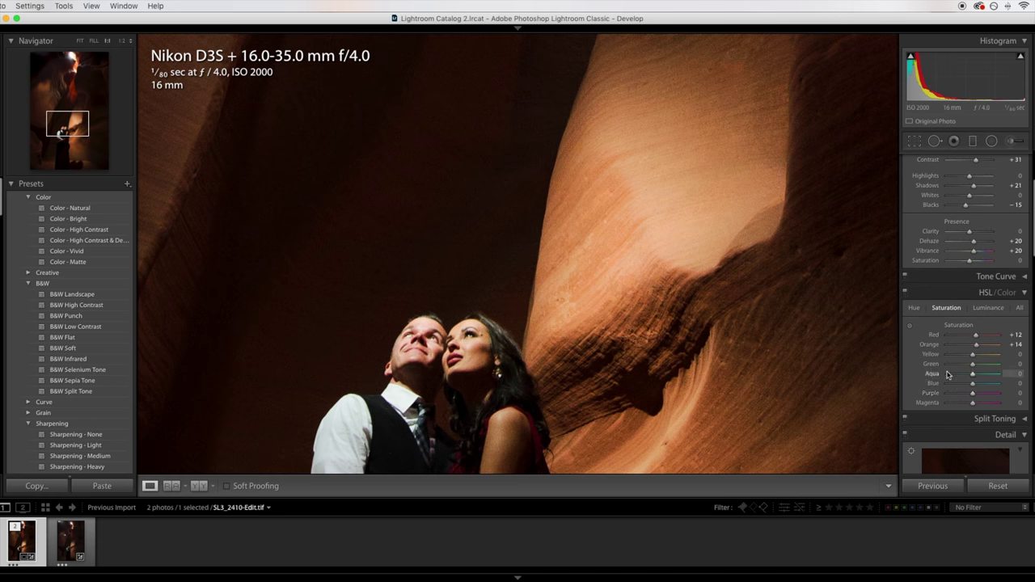
scroll(961, 348, "down", 10)
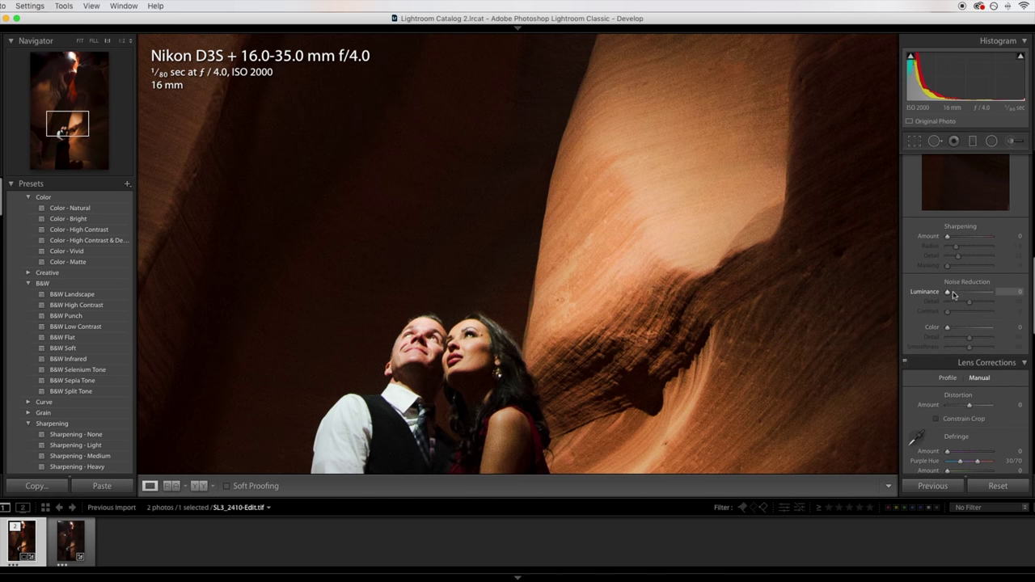
left_click_drag(948, 294, 949, 295)
mouse_move(961, 292)
left_mouse_down()
mouse_move(907, 299)
mouse_move(958, 296)
left_mouse_up()
left_click(469, 342)
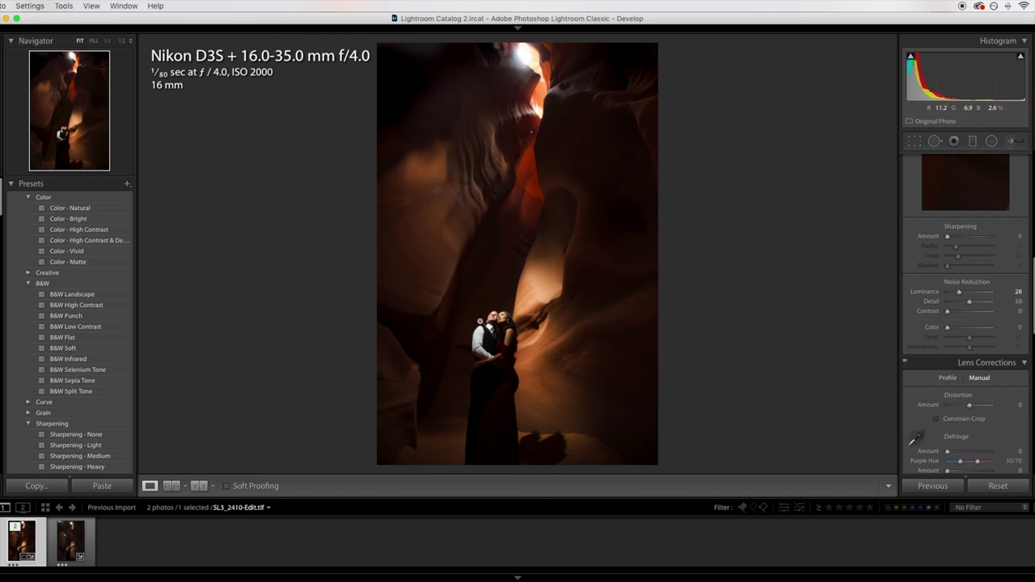
left_click(480, 320)
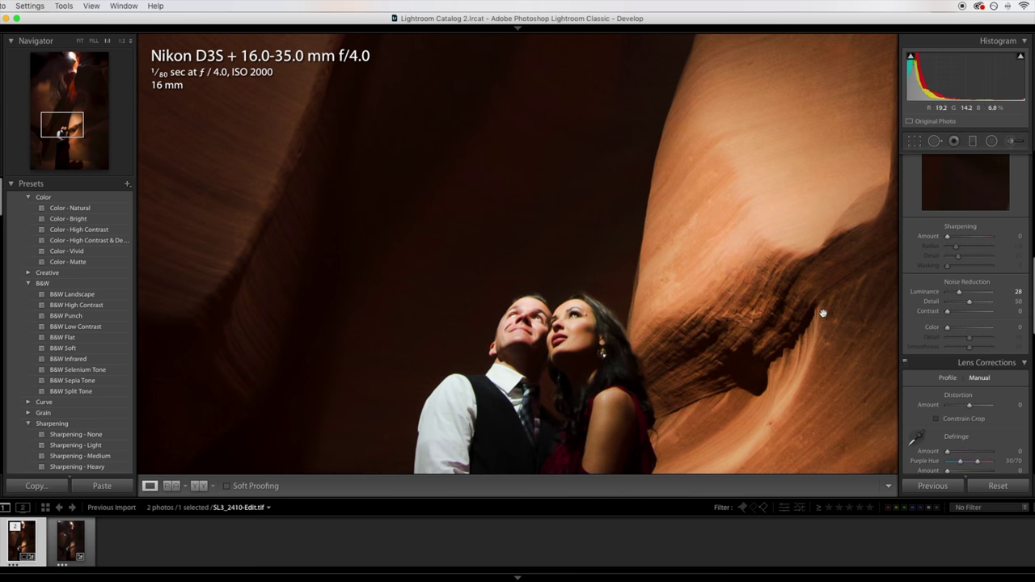
scroll(476, 330, "right", 3)
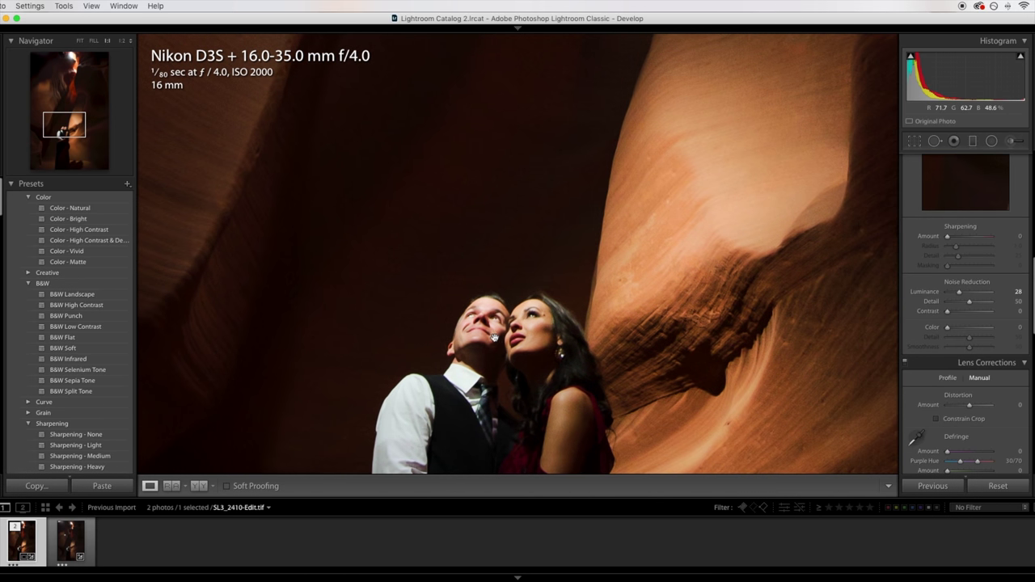
left_click(554, 332)
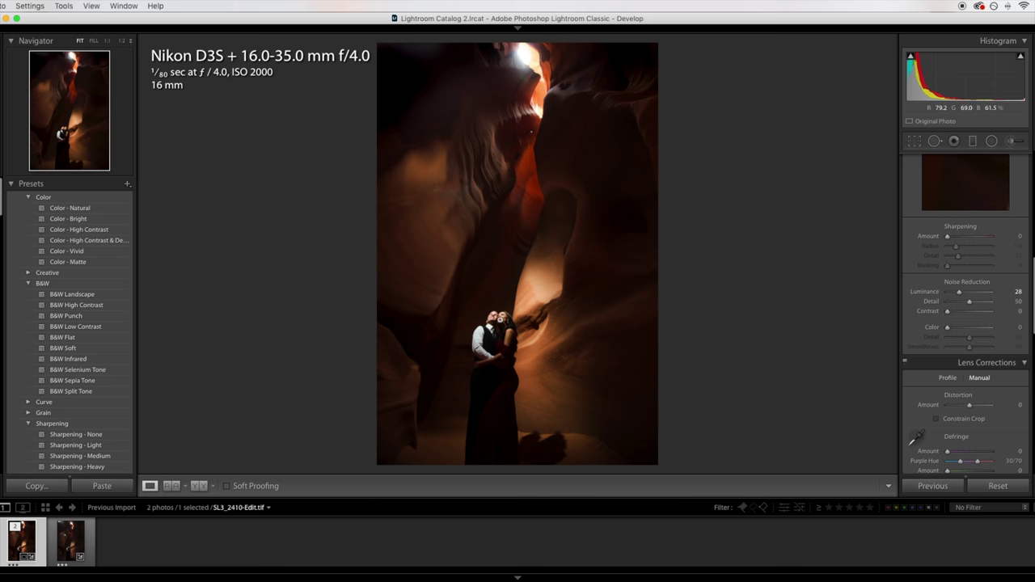
left_click(505, 301)
left_click(488, 250)
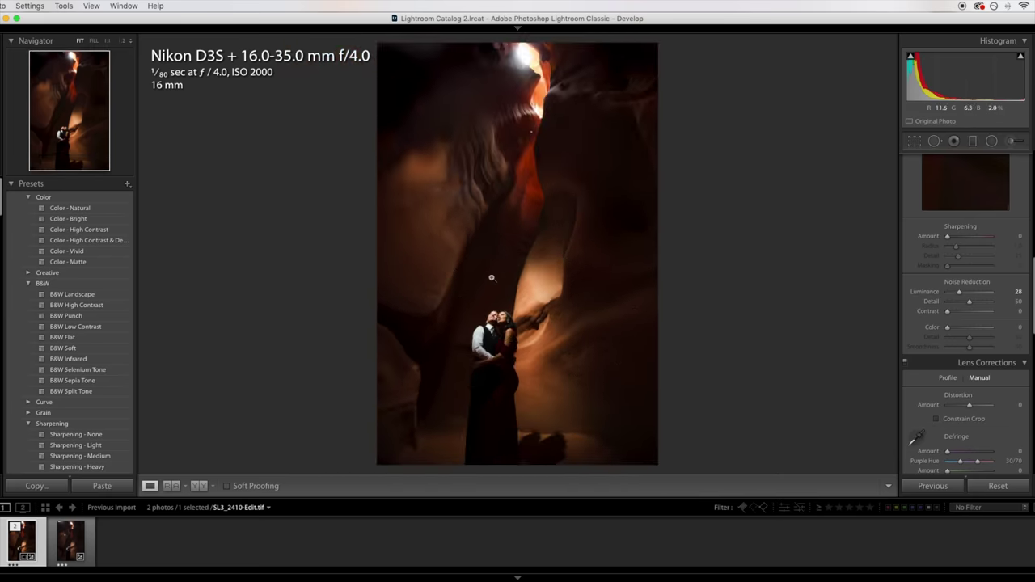